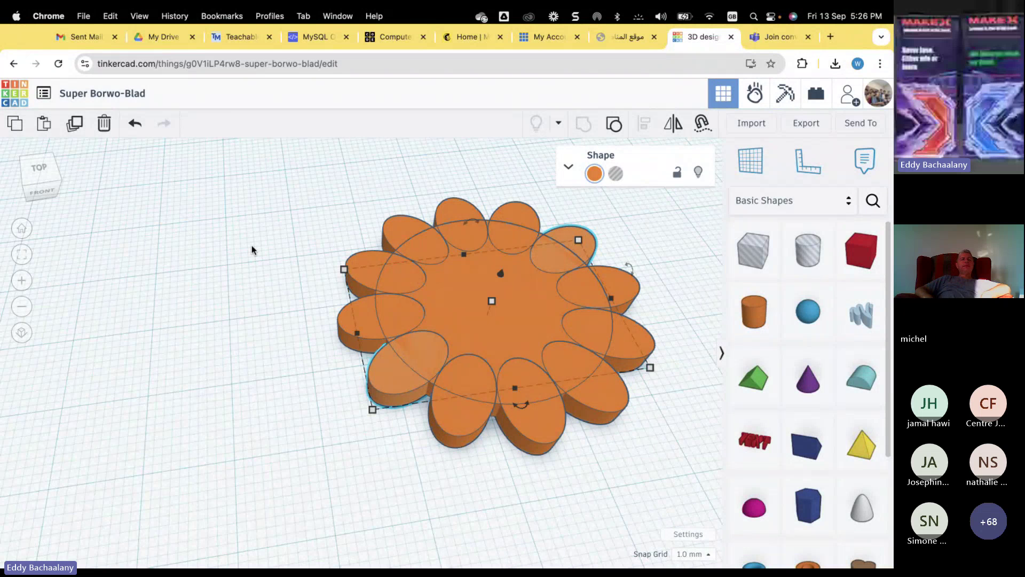
# Group all the overlapping petal shapes and the central cylinder into a single gear shape, and select the resulting gear.
pyautogui.moveTo(246, 164); pyautogui.dragTo(661, 480)
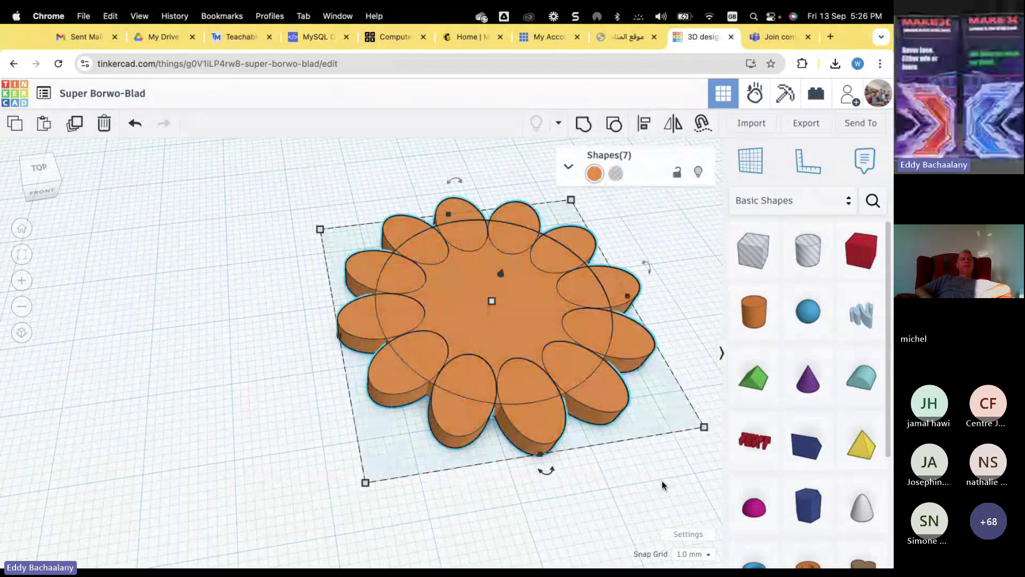
pyautogui.click(583, 123)
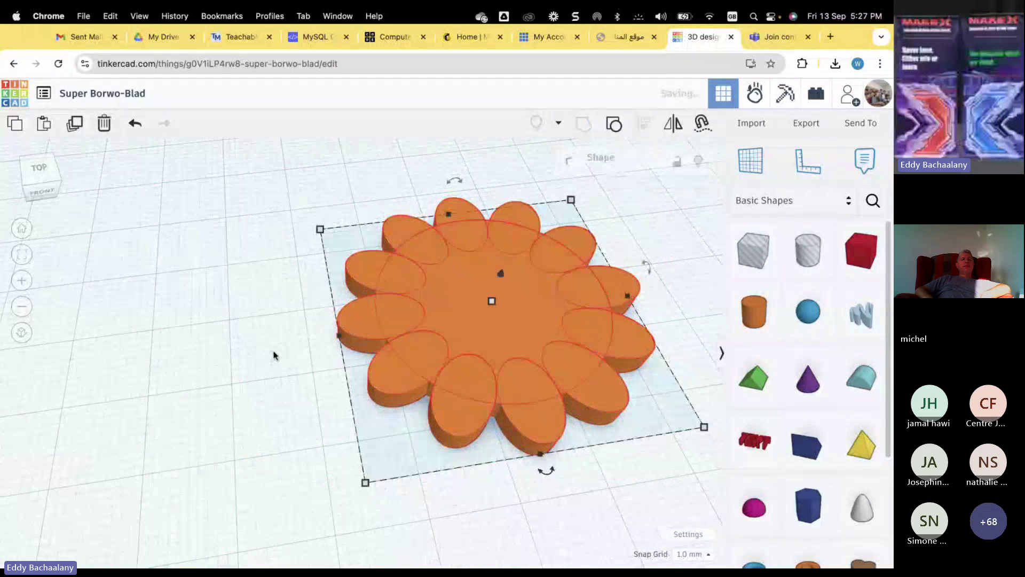
pyautogui.click(286, 403)
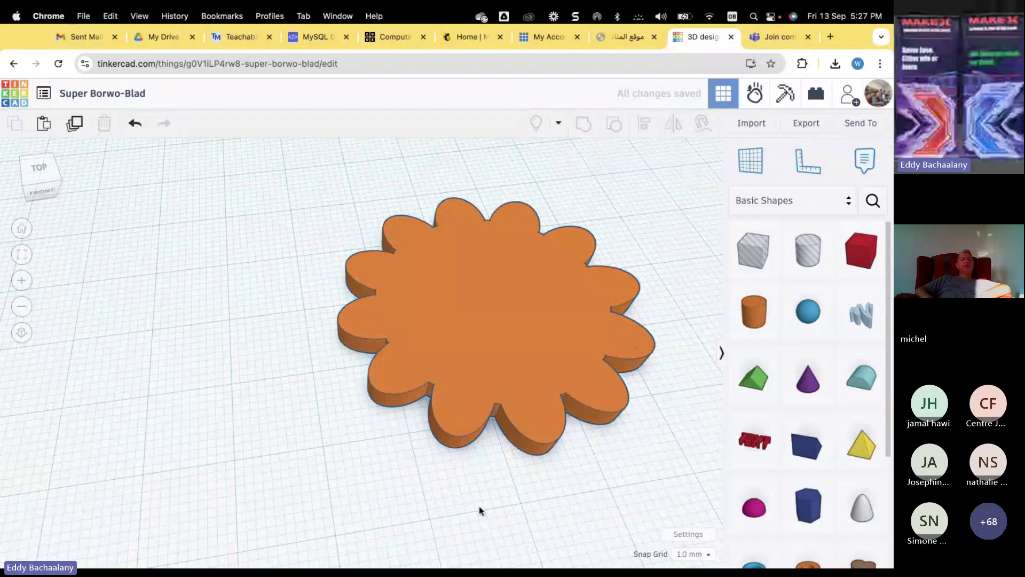
pyautogui.moveTo(480, 507); pyautogui.dragTo(351, 474, button='right')
pyautogui.scroll(3, 365, 456)
pyautogui.scroll(-5, 363, 456)
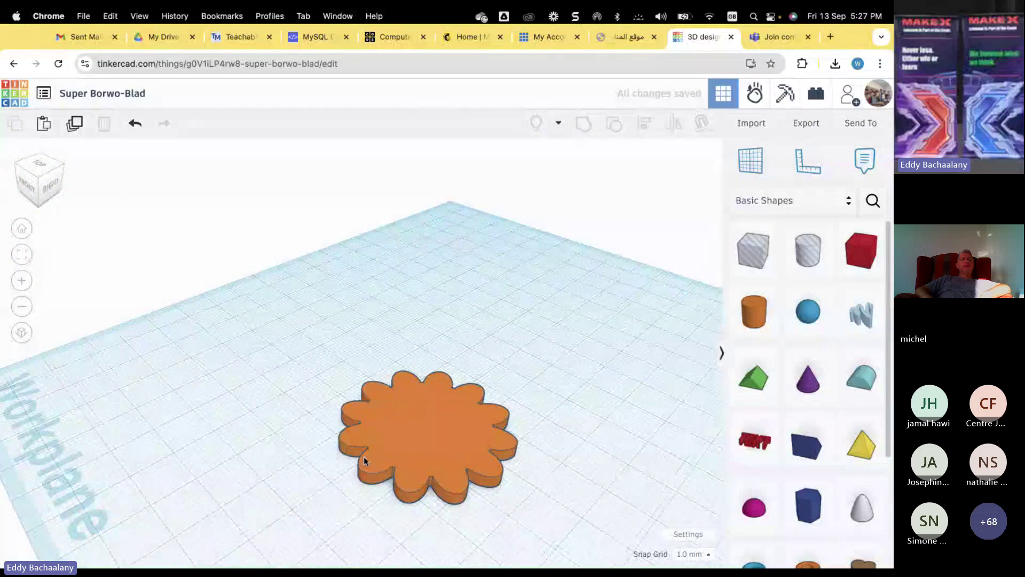
pyautogui.scroll(4, 363, 457)
pyautogui.click(476, 412)
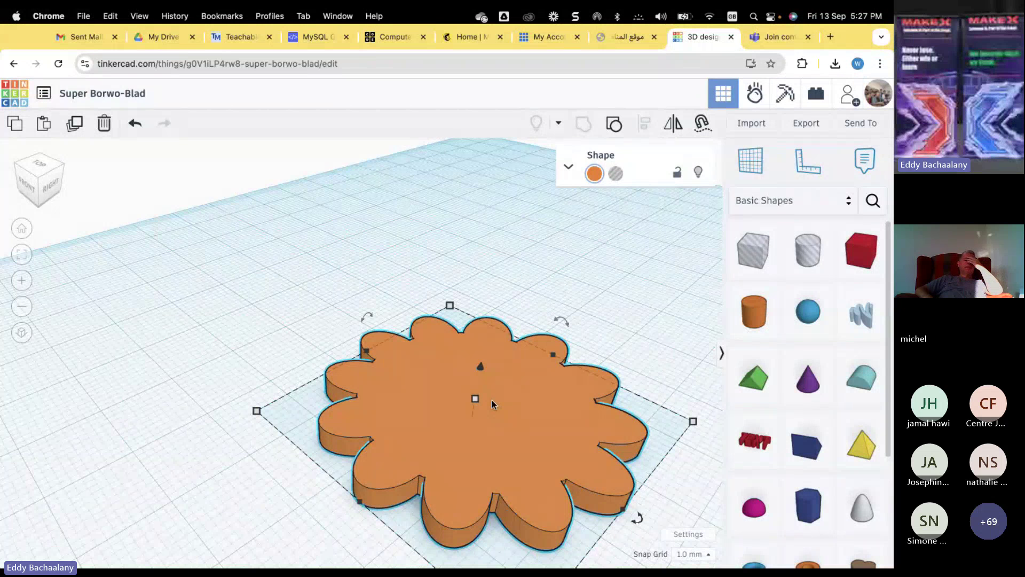
# Return to the designs dashboard and open the "gears with lock" design for editing.
pyautogui.click(20, 100)
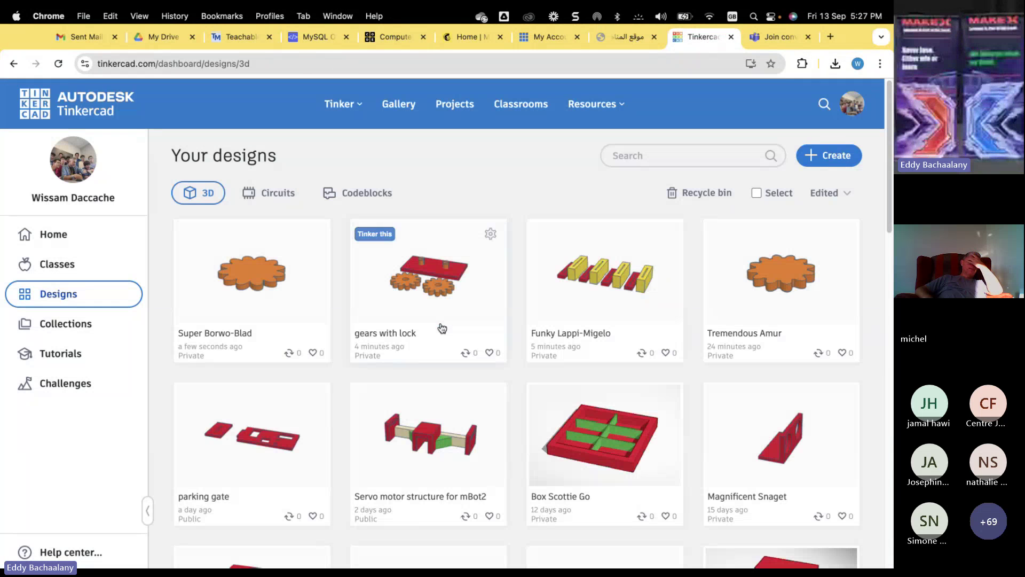
pyautogui.click(421, 280)
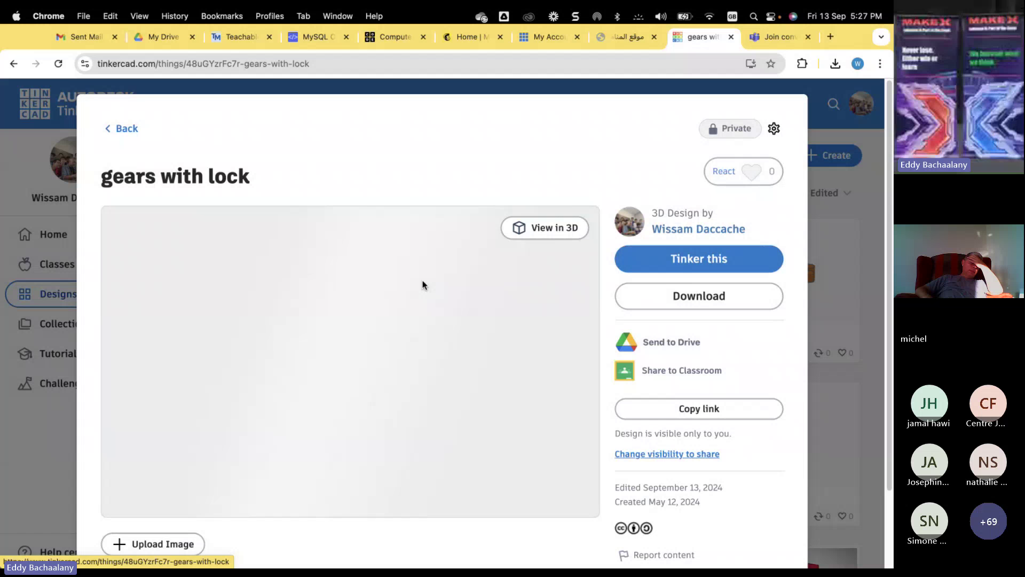
pyautogui.click(690, 263)
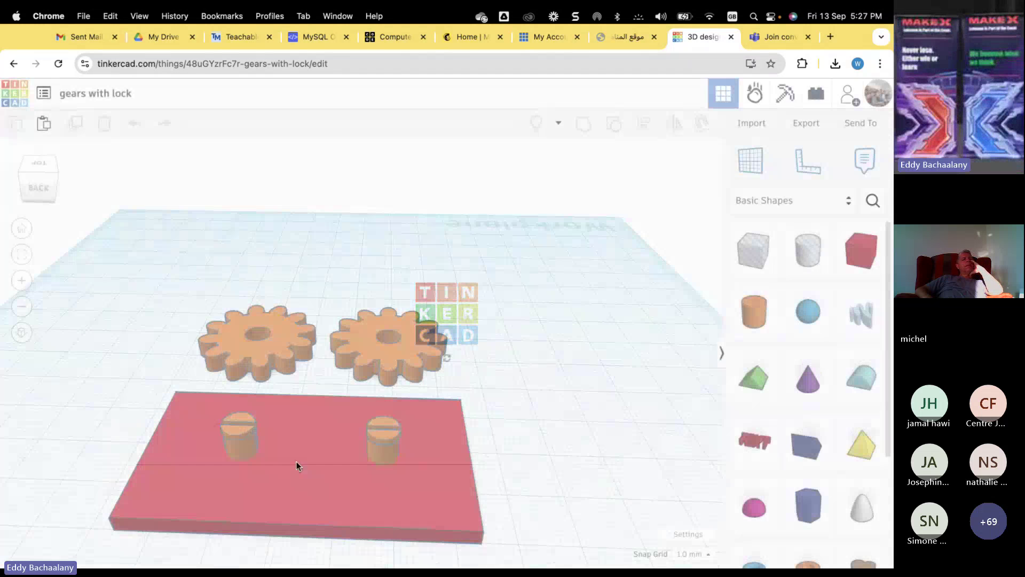
# Examine the slotted locking pegs on the red base plate and the two gears from several angles.
pyautogui.scroll(5, 301, 451)
pyautogui.scroll(-5, 303, 445)
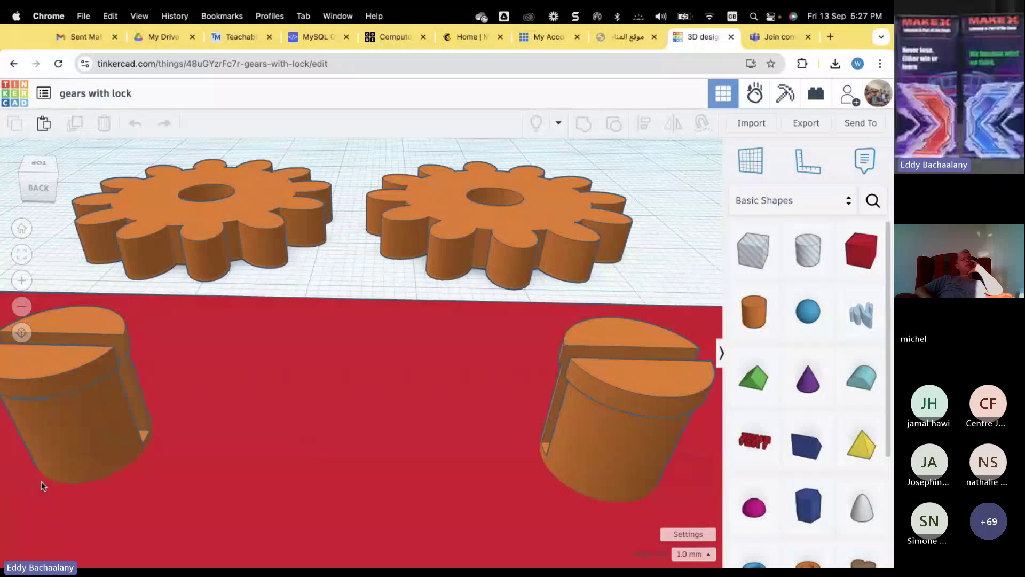
pyautogui.scroll(1, 48, 502)
pyautogui.moveTo(75, 501); pyautogui.dragTo(243, 477, button='right')
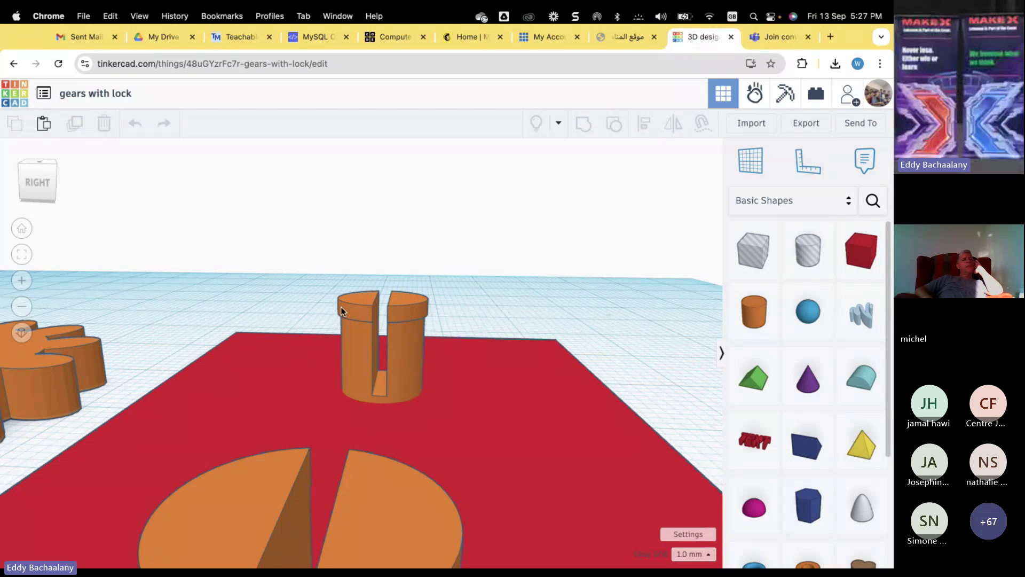
pyautogui.scroll(-5, 281, 451)
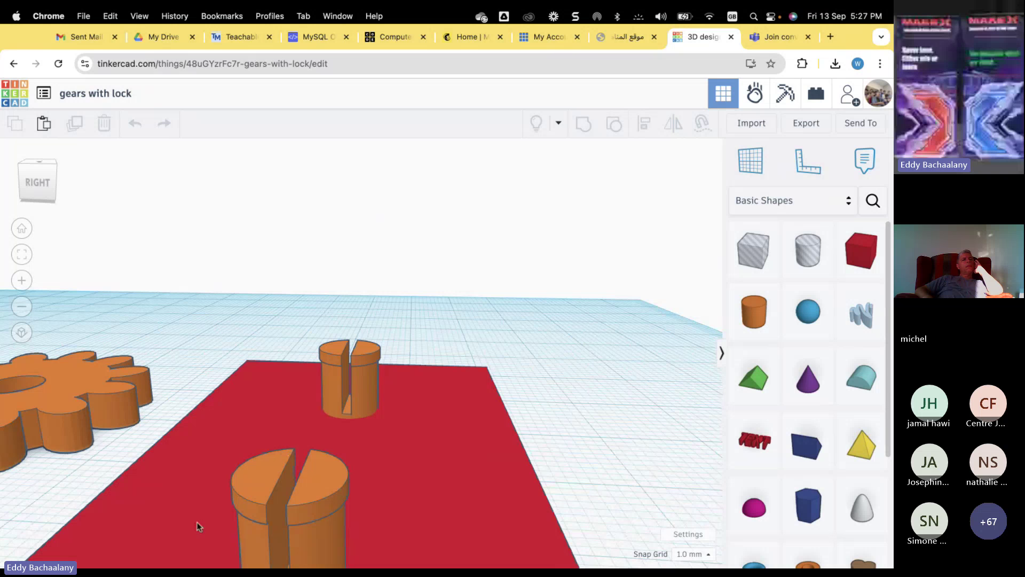
pyautogui.moveTo(186, 511); pyautogui.dragTo(168, 488, button='right')
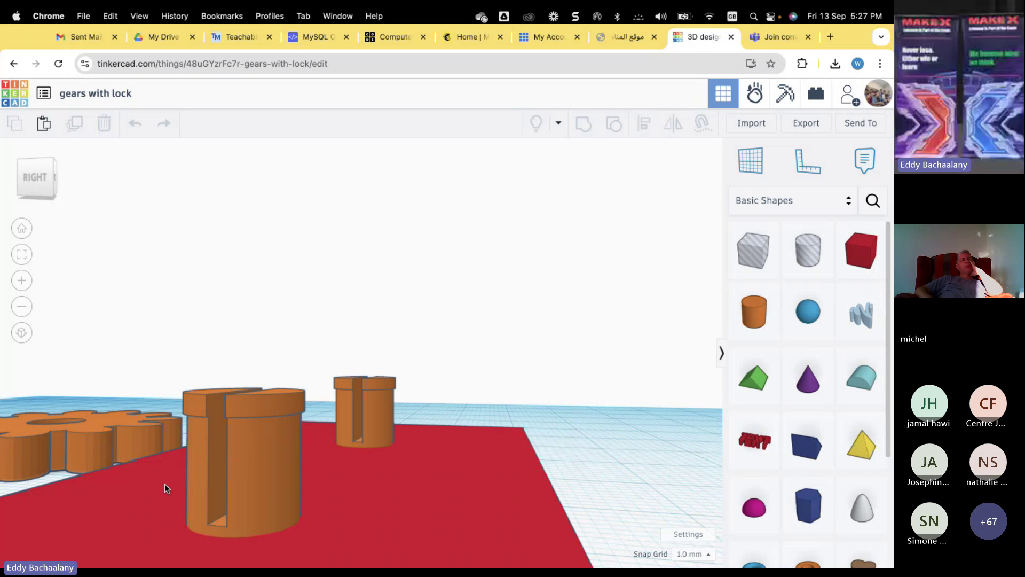
pyautogui.moveTo(146, 499); pyautogui.dragTo(177, 492, button='right')
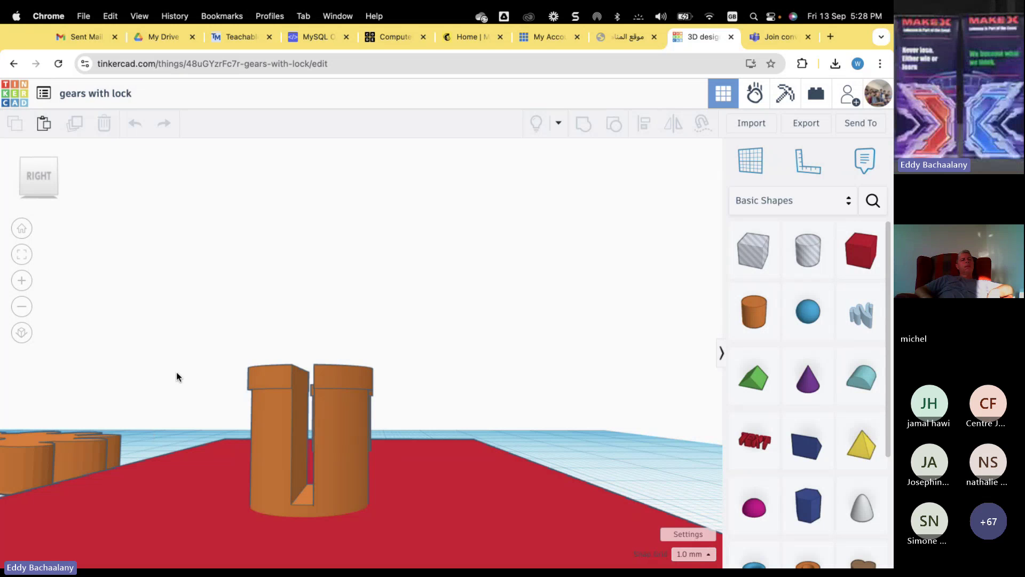
pyautogui.scroll(3, 189, 357)
pyautogui.scroll(-3, 192, 360)
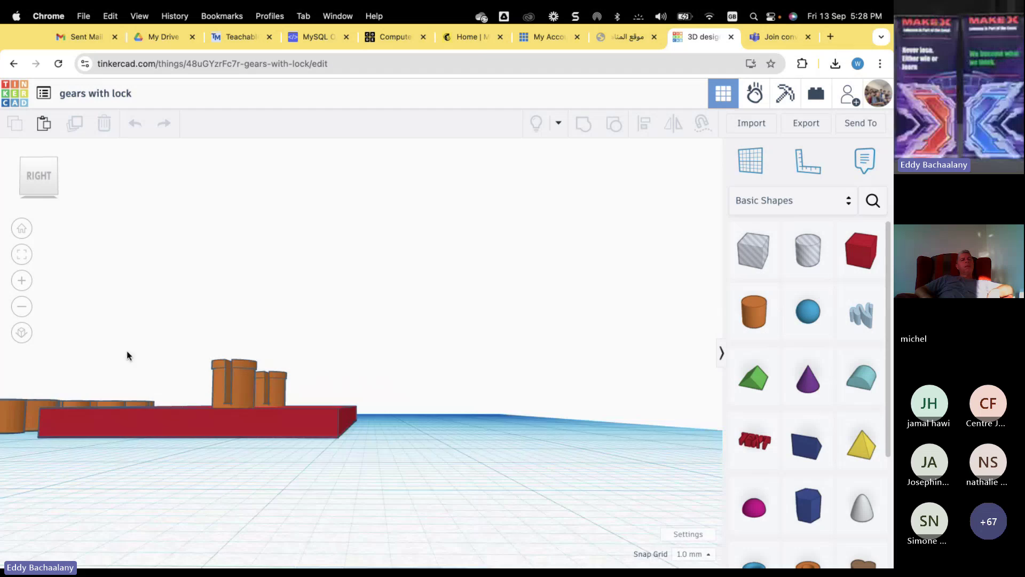
pyautogui.moveTo(126, 354); pyautogui.dragTo(297, 408, button='right')
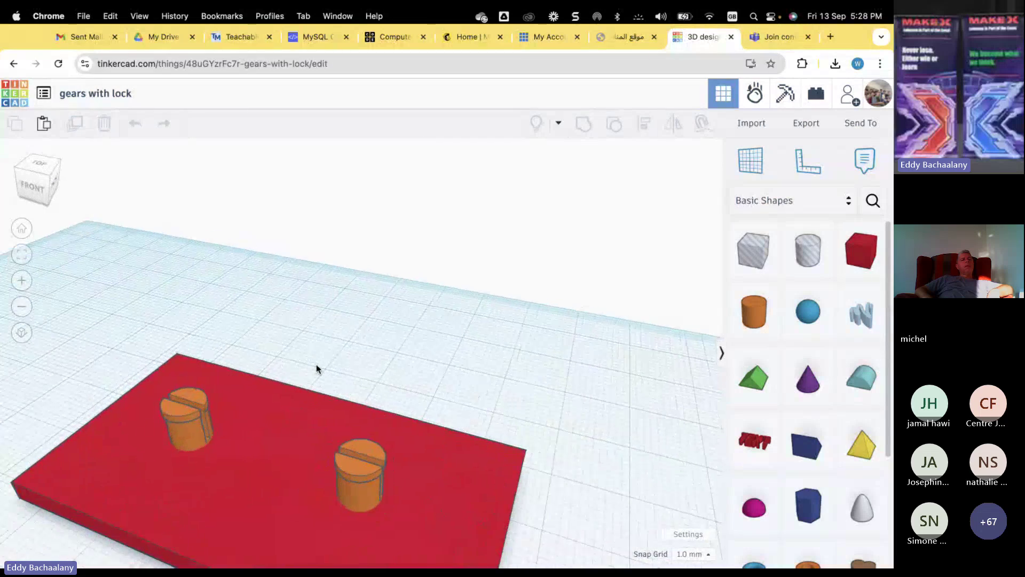
pyautogui.scroll(-3, 316, 364)
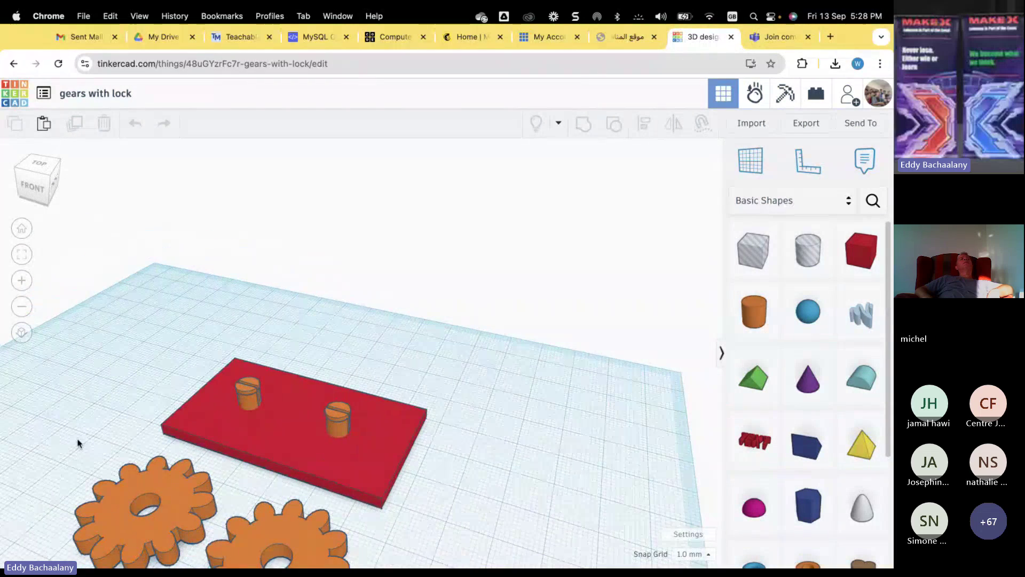
pyautogui.moveTo(81, 442); pyautogui.dragTo(483, 439, button='right')
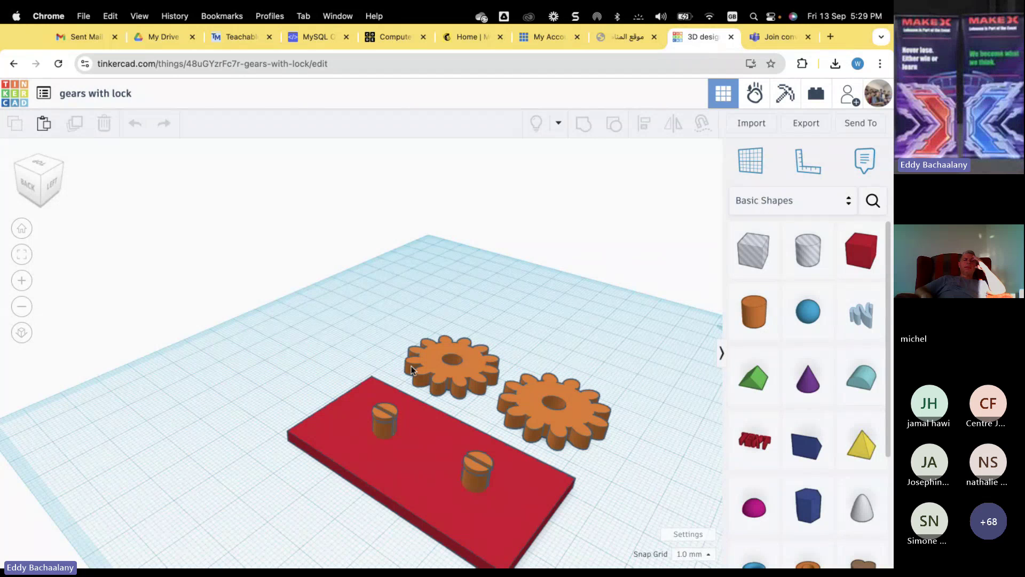
# Return to the designs dashboard and open the "braket for mbot2 servo motor" design for editing.
pyautogui.click(17, 101)
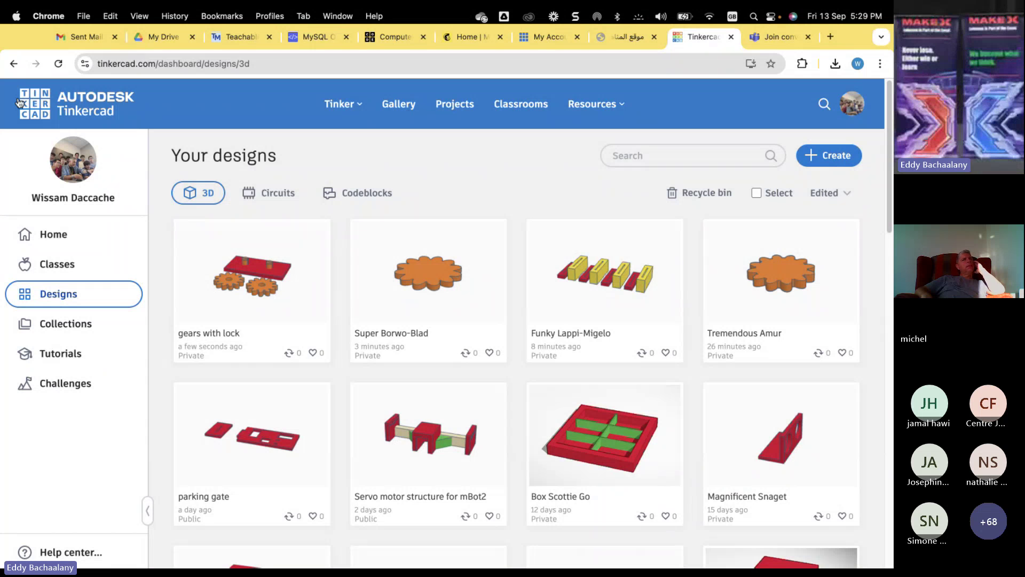
pyautogui.scroll(-2, 245, 368)
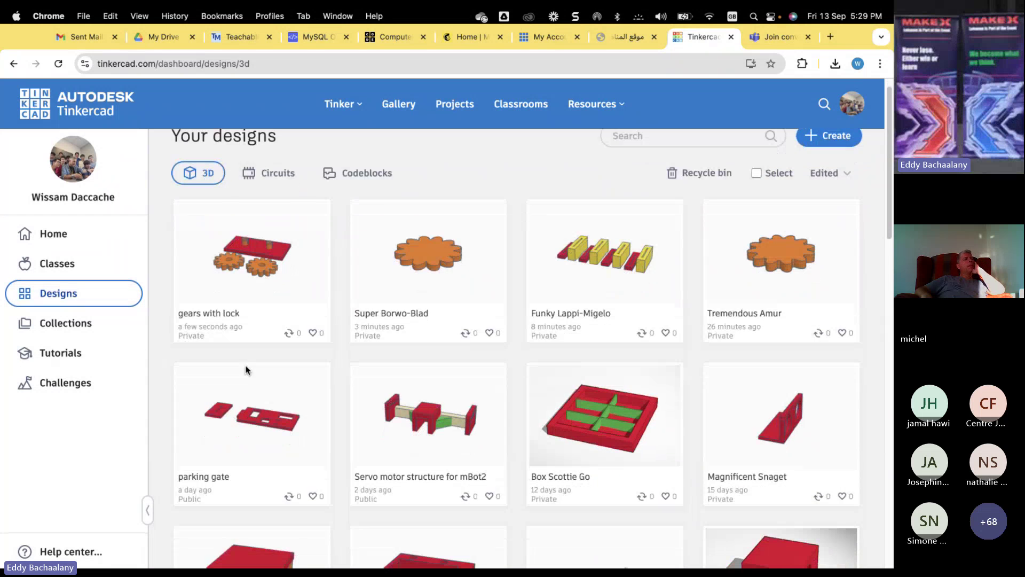
pyautogui.scroll(-5, 248, 367)
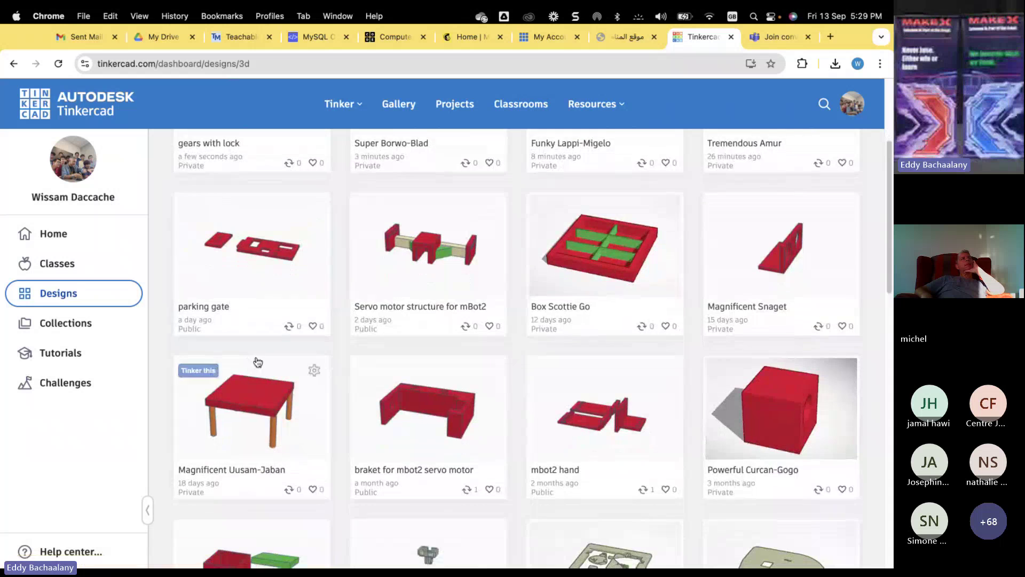
pyautogui.click(435, 362)
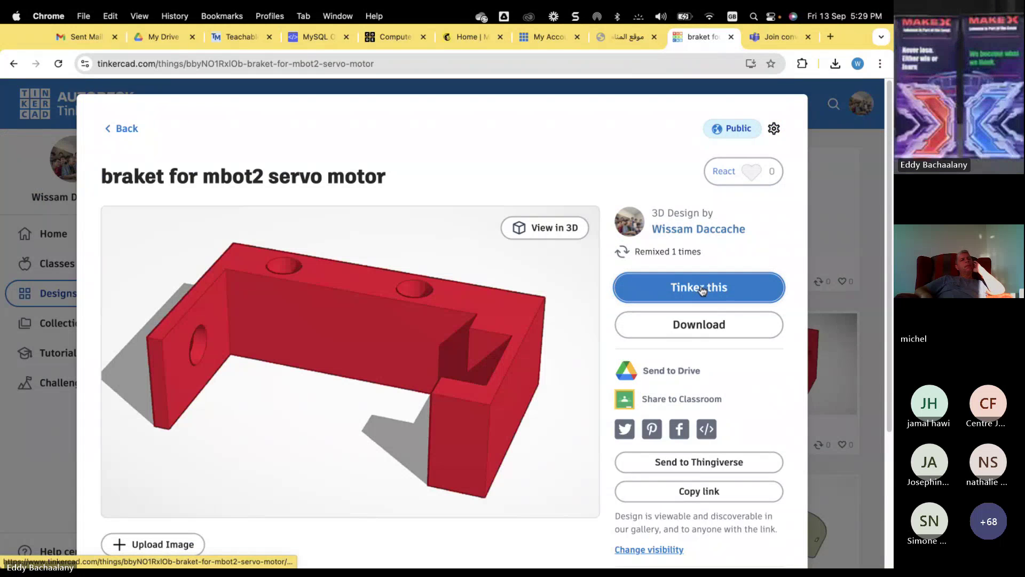
pyautogui.click(701, 288)
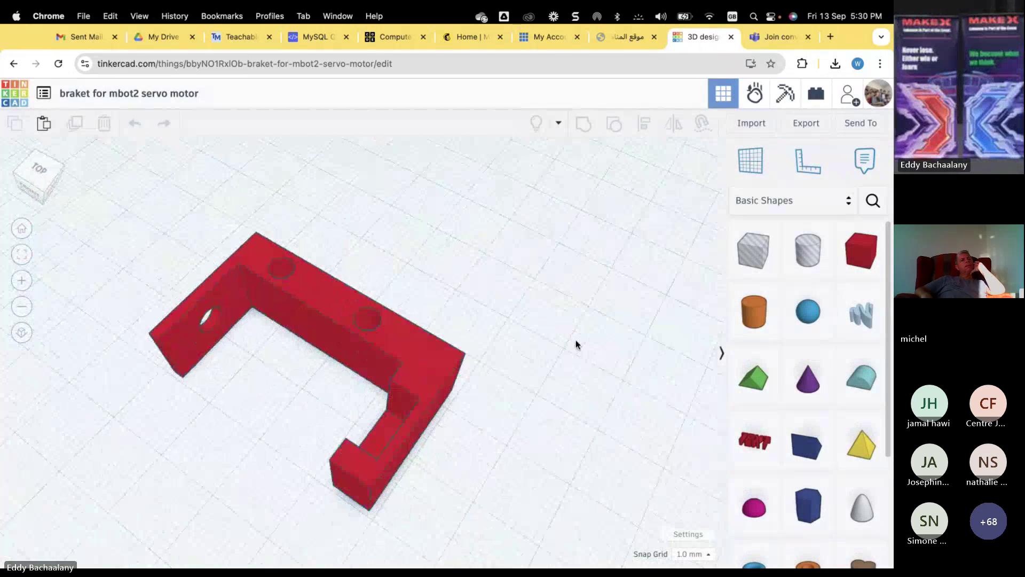
# Examine the bracket's round holes, side arm and servo motor pocket from several angles.
pyautogui.moveTo(133, 424); pyautogui.dragTo(328, 427, button='right')
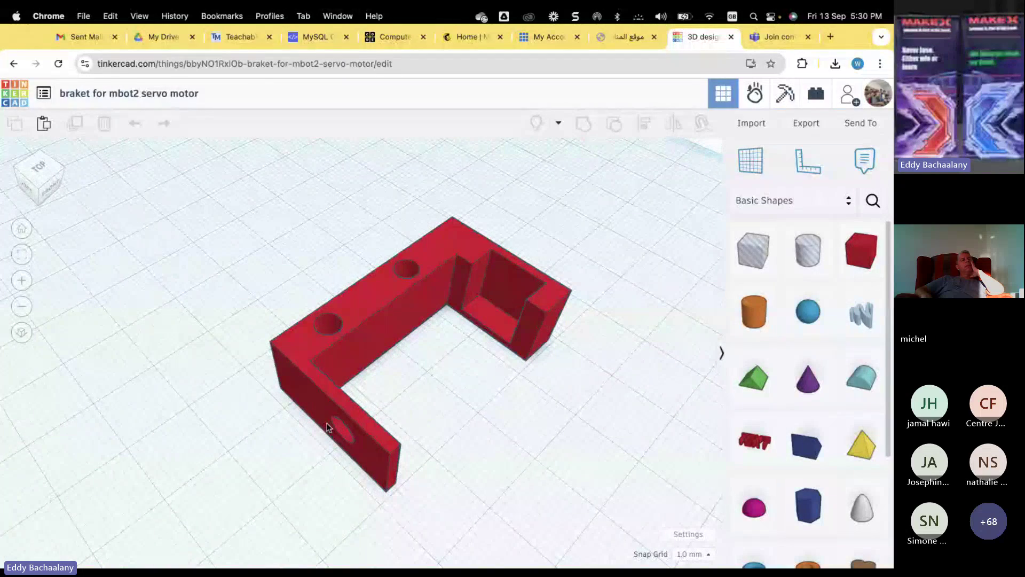
pyautogui.moveTo(325, 422); pyautogui.dragTo(348, 406, button='right')
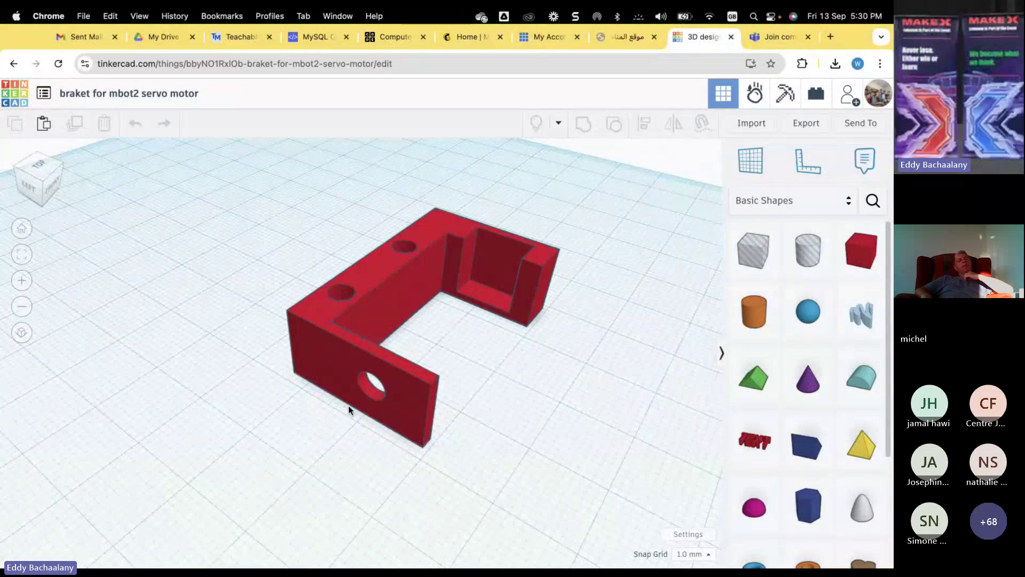
pyautogui.moveTo(348, 406); pyautogui.dragTo(265, 431, button='right')
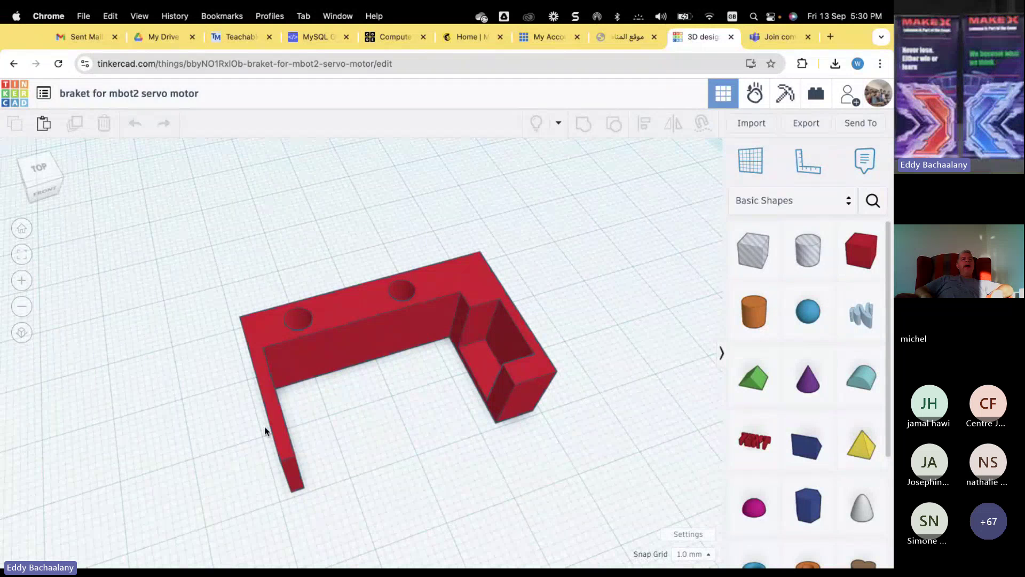
pyautogui.moveTo(258, 311); pyautogui.dragTo(330, 313, button='right')
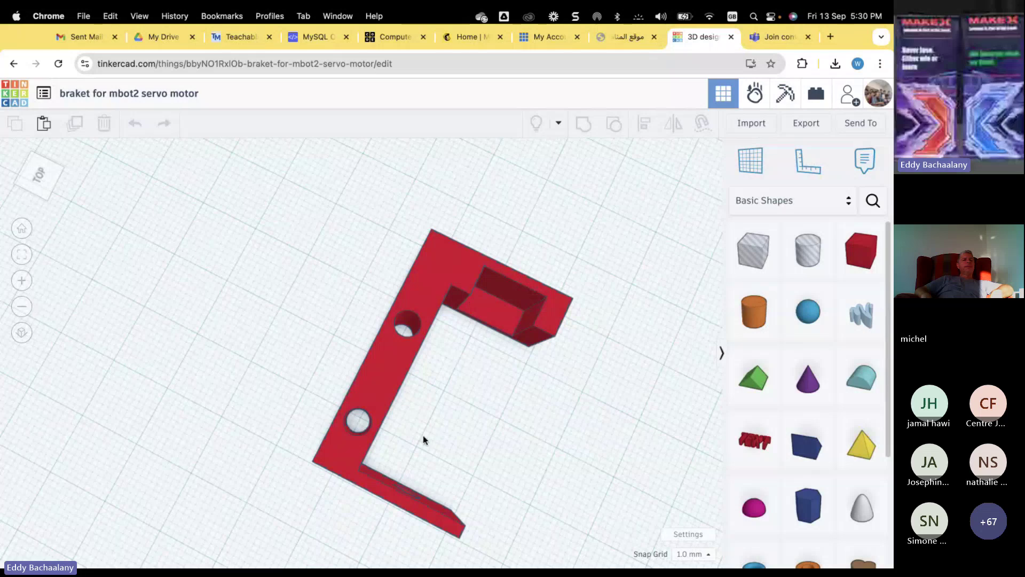
pyautogui.moveTo(378, 425); pyautogui.dragTo(431, 335, button='right')
pyautogui.moveTo(316, 435); pyautogui.dragTo(248, 439, button='right')
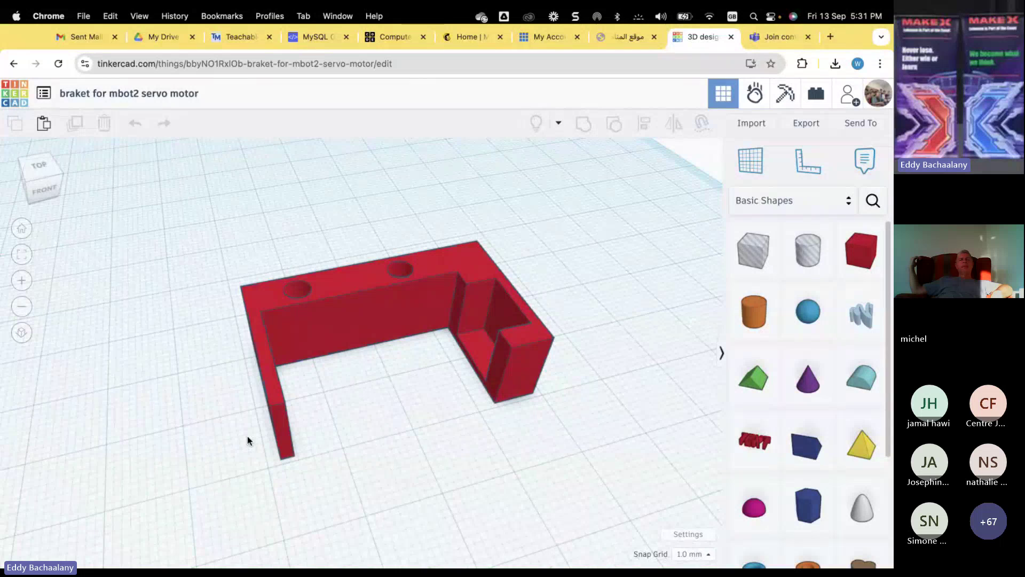
# Search the web for "pied a coulisse" in a new browser tab and enlarge the image of the digital 803308 150 mm caliper.
pyautogui.click(829, 36)
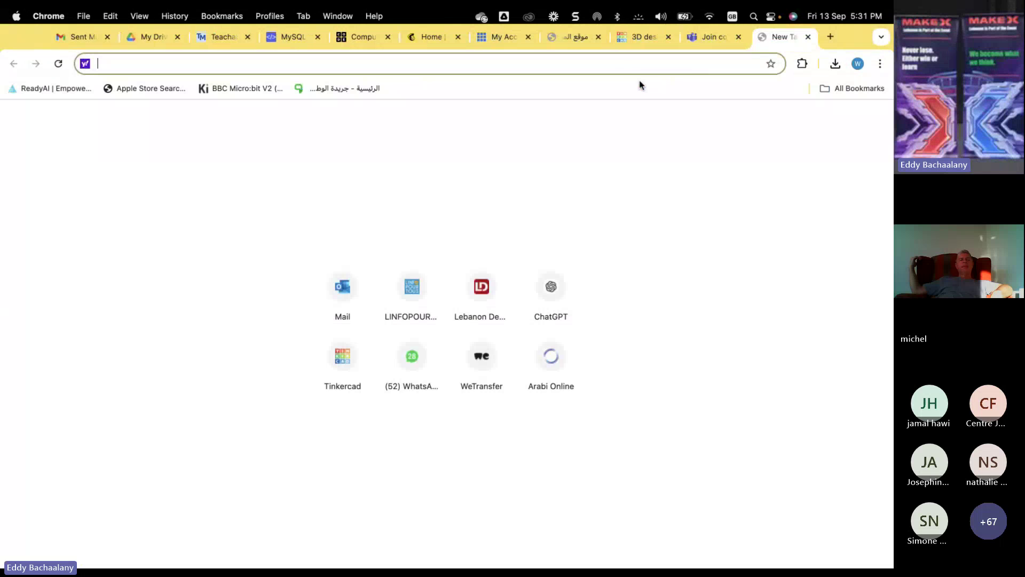
pyautogui.write('p')
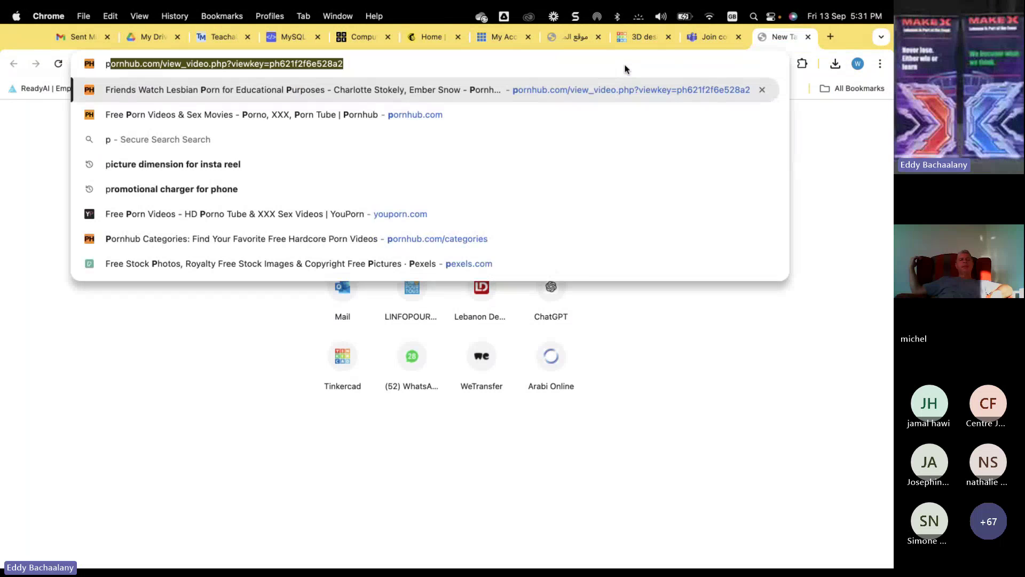
pyautogui.write('ied a coulisse')
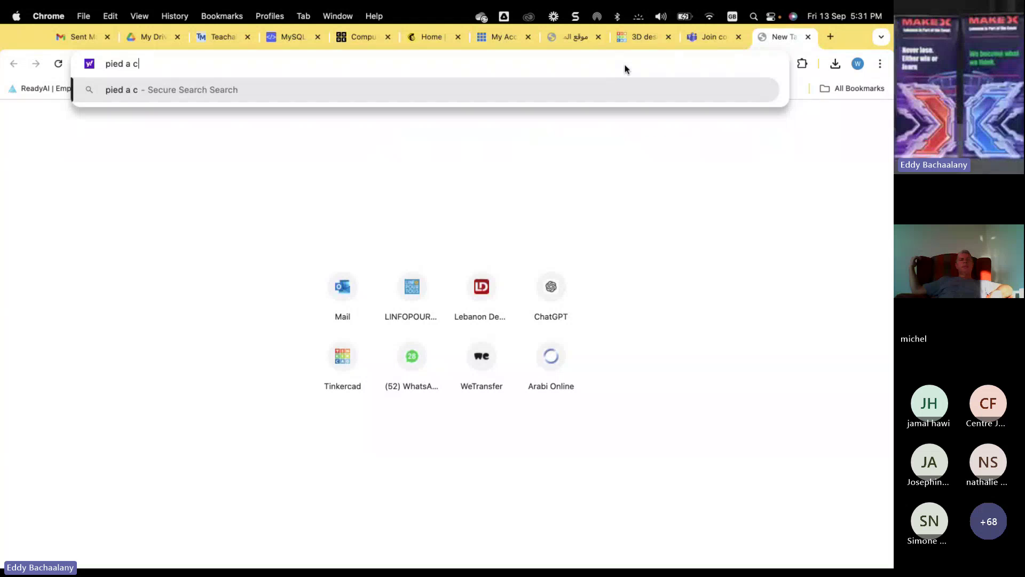
pyautogui.press('Return')
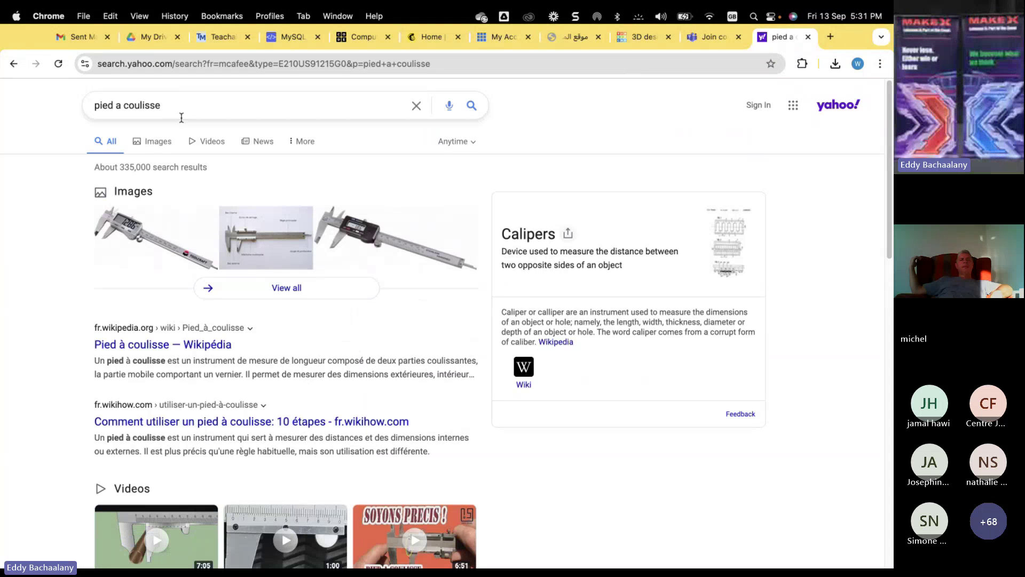
pyautogui.click(155, 142)
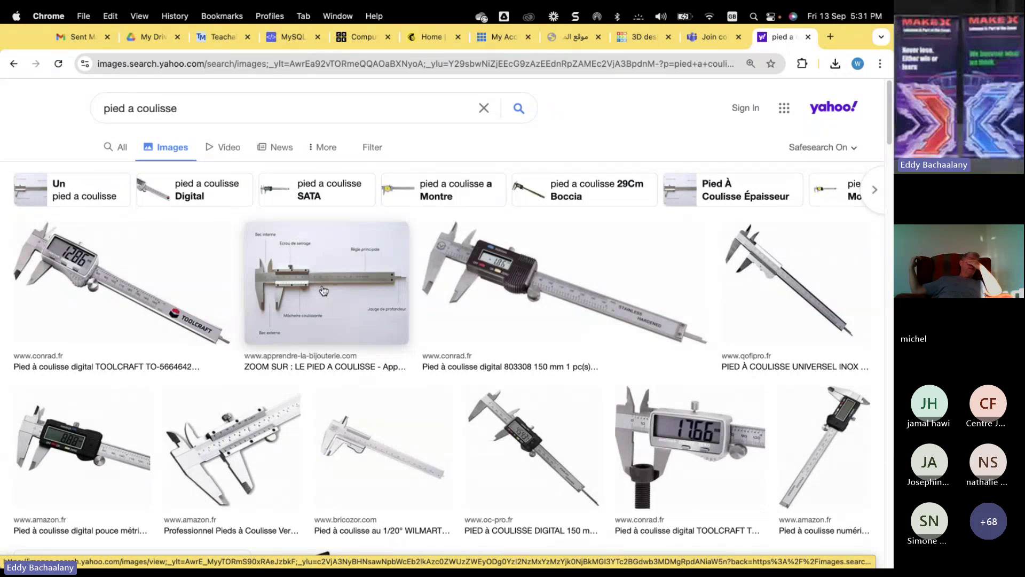
pyautogui.click(499, 255)
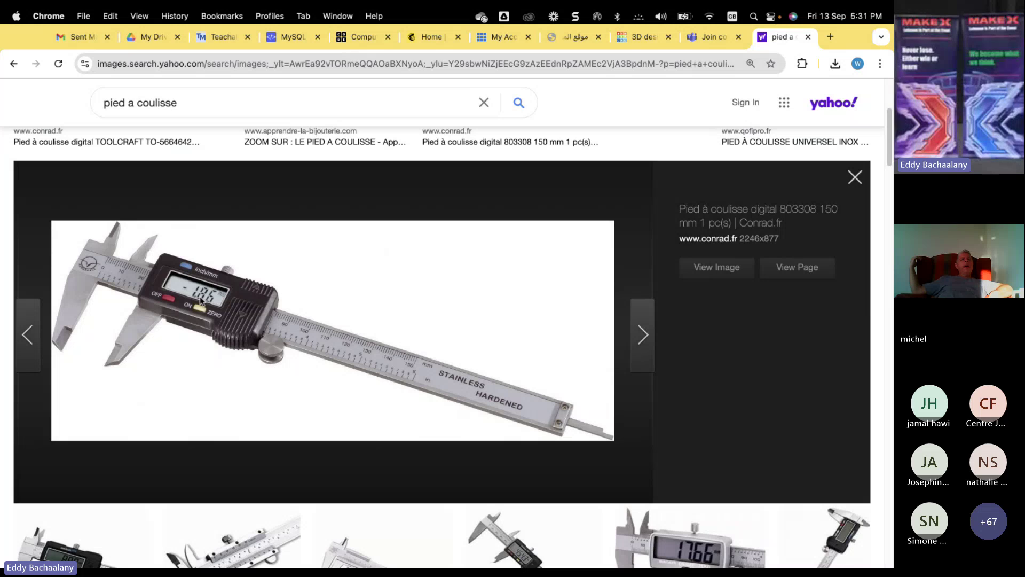
# Switch back to the servo motor bracket design in Tinkercad and inspect the bracket from the front.
pyautogui.click(640, 40)
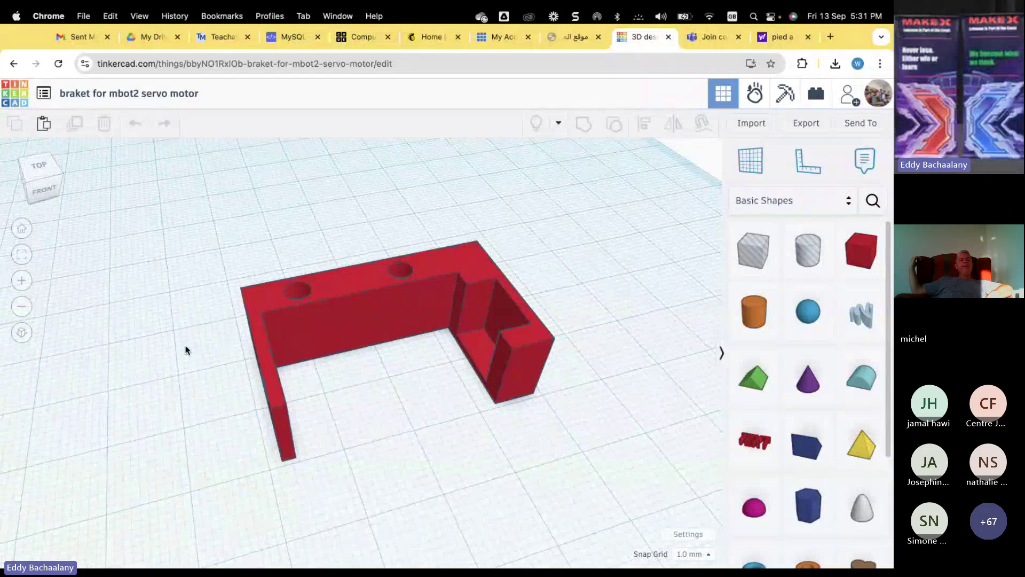
pyautogui.moveTo(187, 347); pyautogui.dragTo(114, 346, button='right')
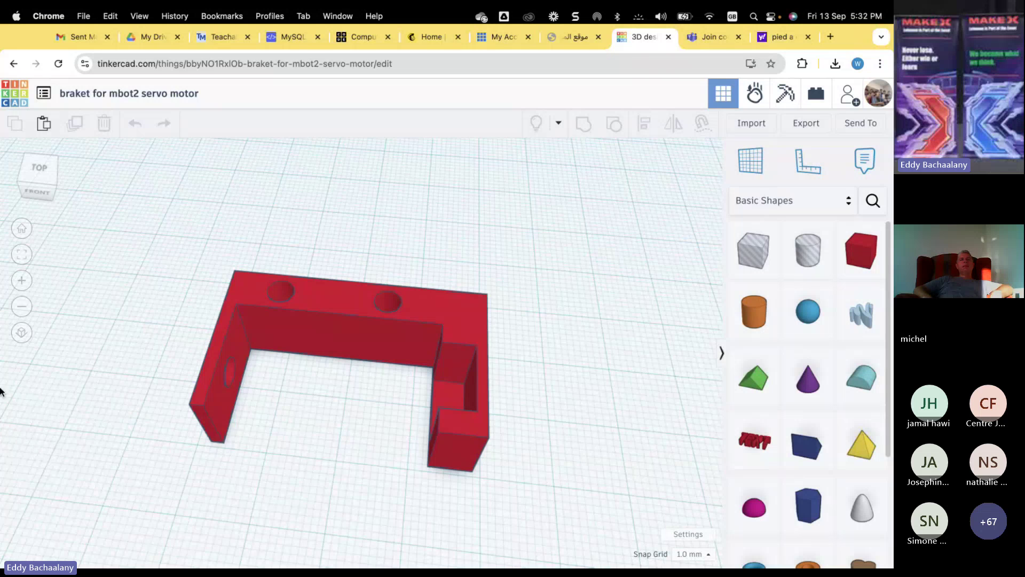
# Return to the designs dashboard and open the "parking gate" design for editing.
pyautogui.click(347, 342)
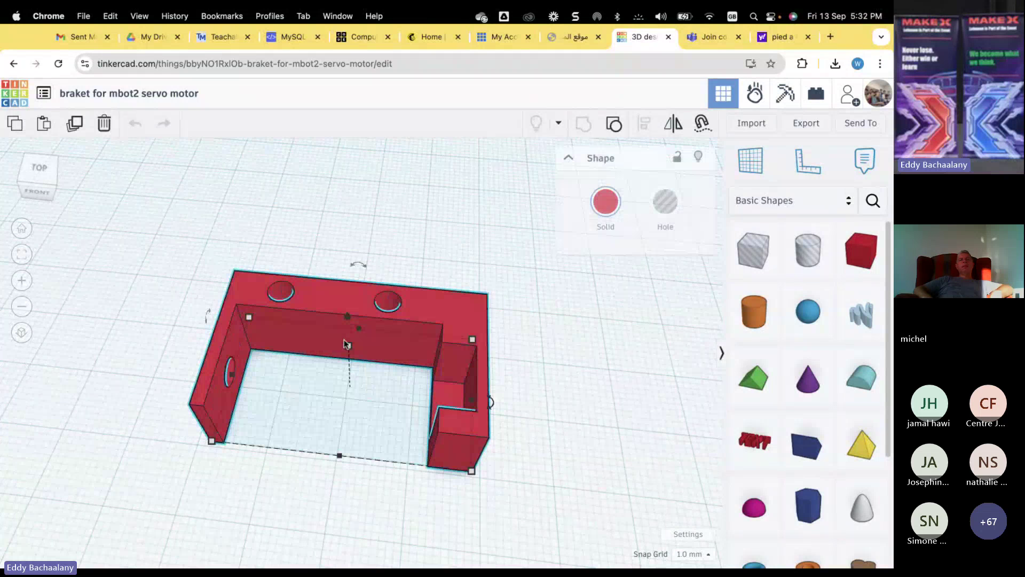
pyautogui.click(18, 96)
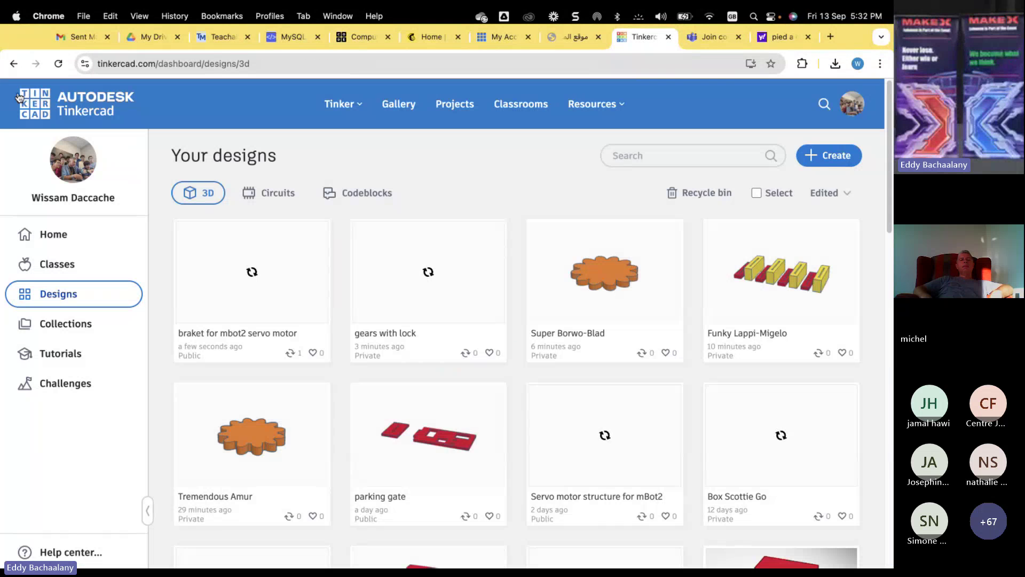
pyautogui.scroll(-1, 393, 402)
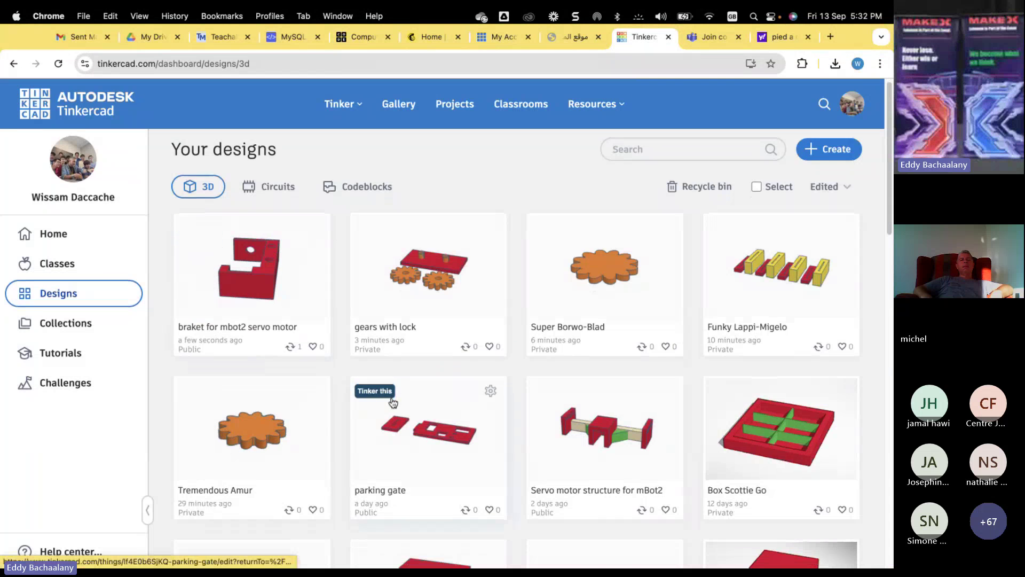
pyautogui.scroll(-3, 393, 402)
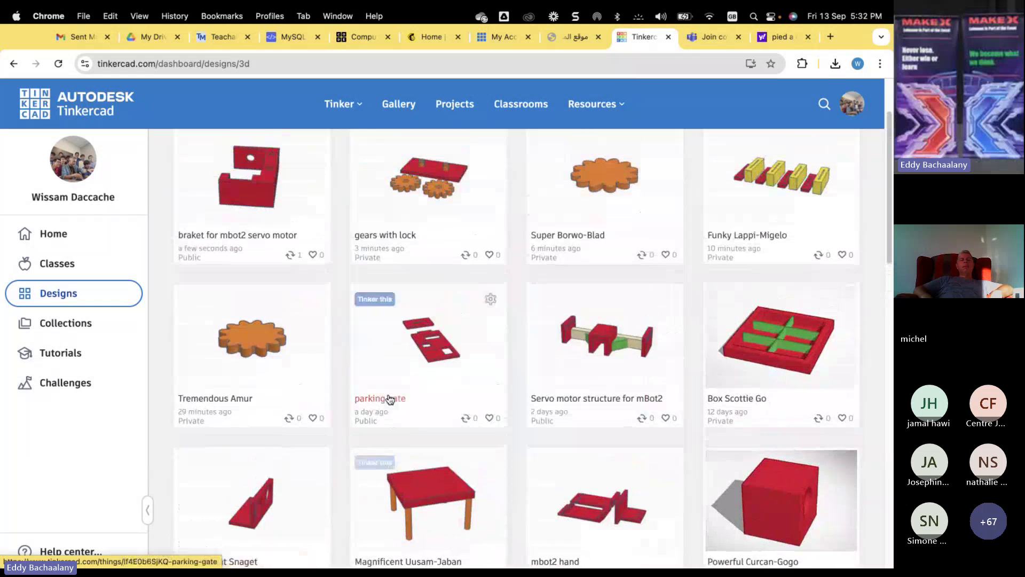
pyautogui.click(413, 350)
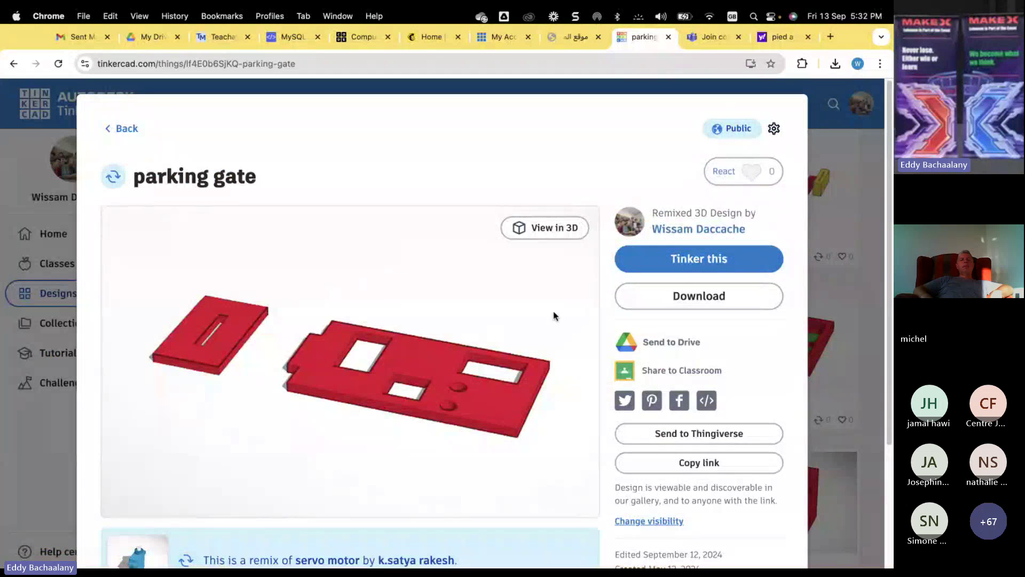
pyautogui.click(675, 257)
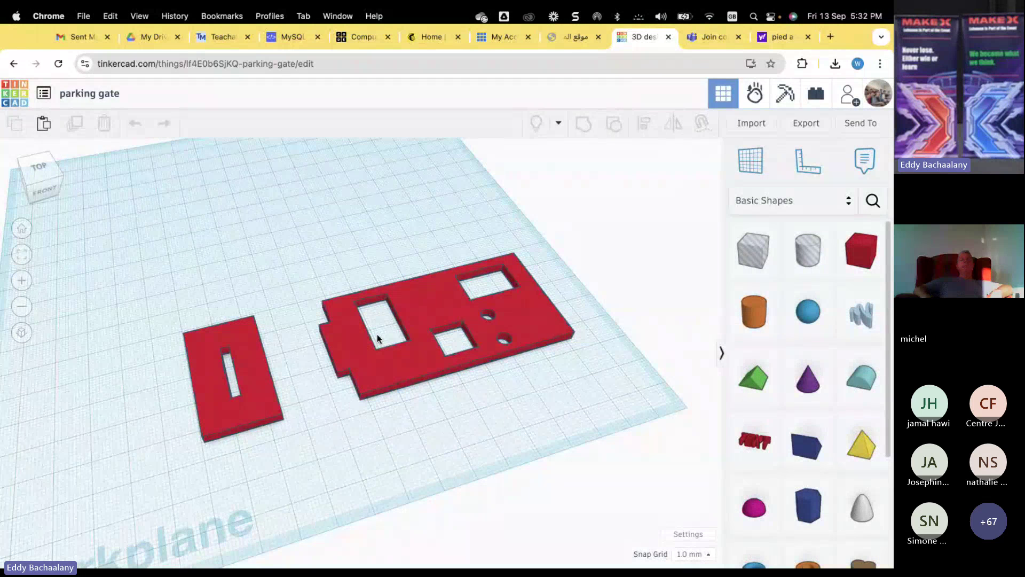
# Move the large plate with the cutouts slightly closer to the small slotted plate, and inspect both plates from above and at an angle.
pyautogui.moveTo(344, 341); pyautogui.dragTo(319, 347)
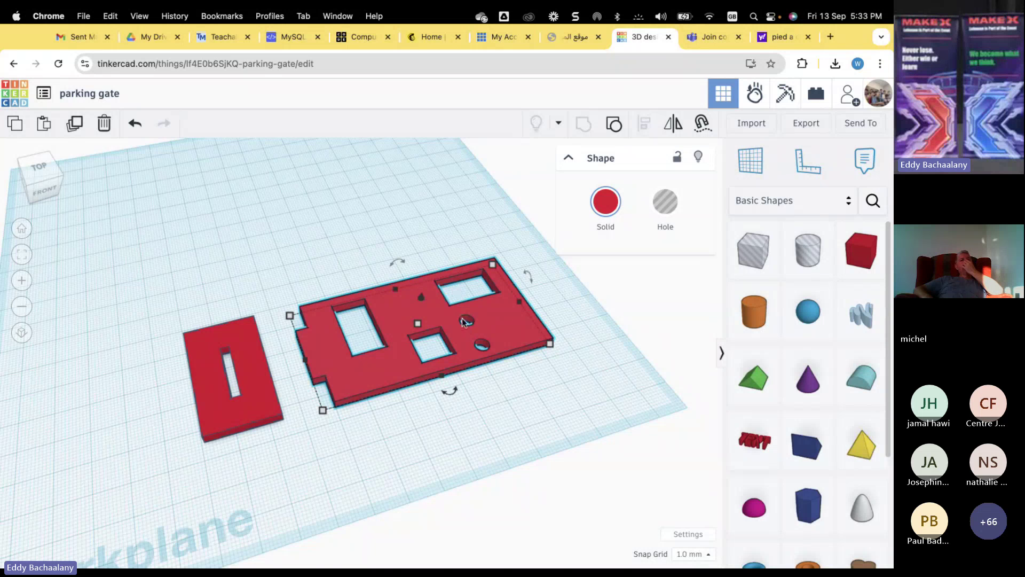
pyautogui.click(460, 372)
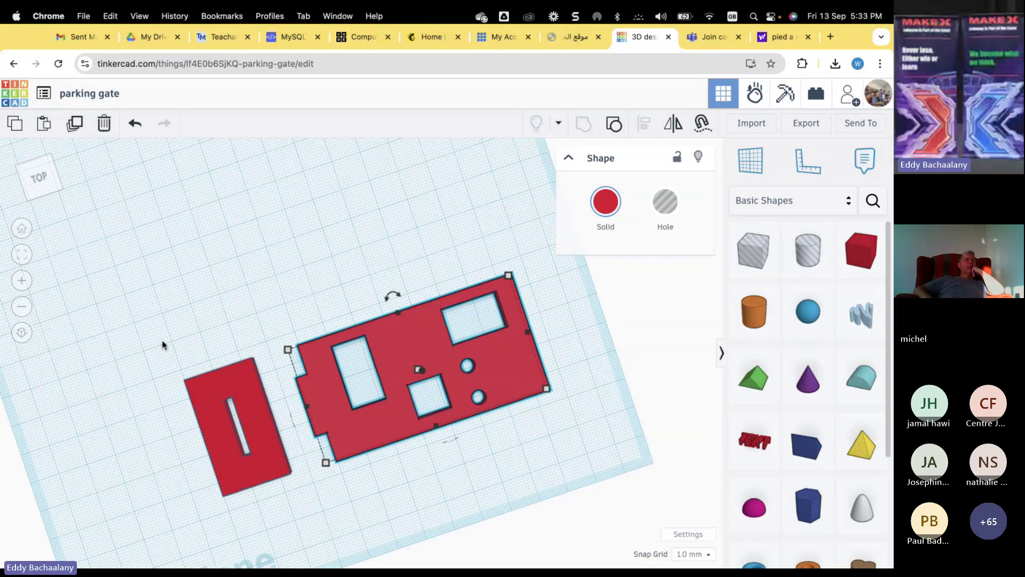
pyautogui.moveTo(163, 344); pyautogui.dragTo(185, 309, button='right')
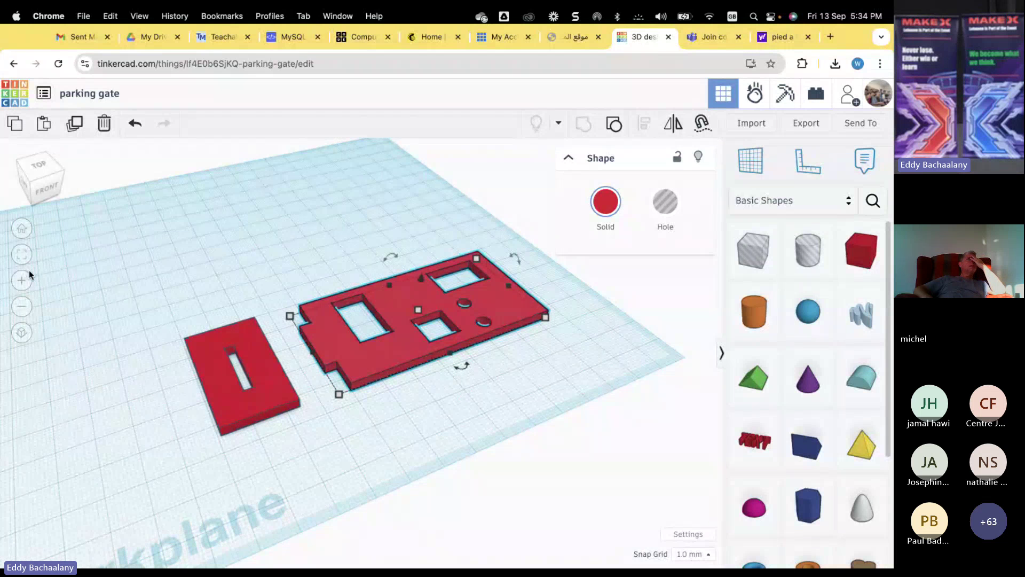
pyautogui.click(300, 258)
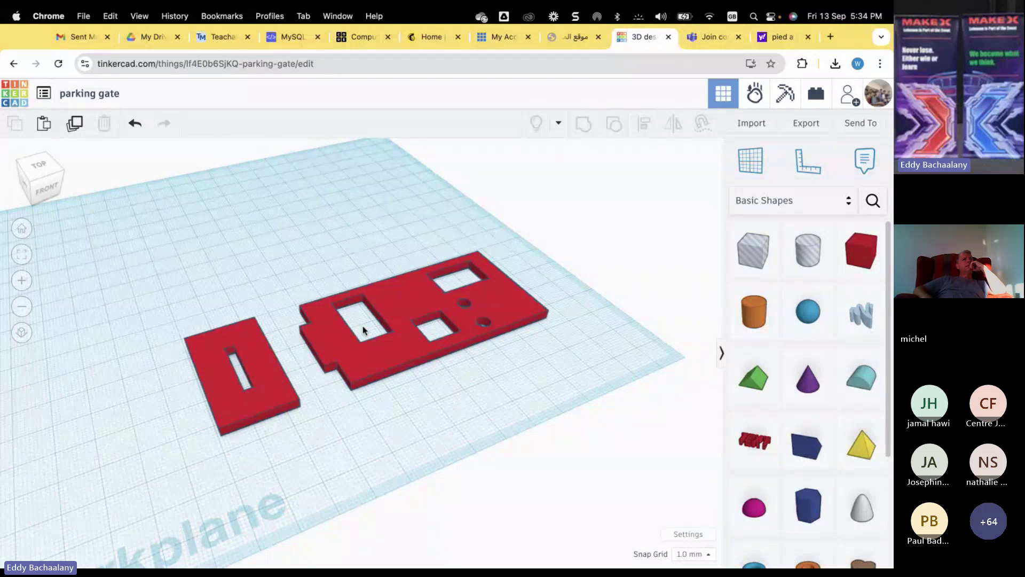
# Switch to the Yahoo image search tab and search for "dimension of an led".
pyautogui.click(774, 36)
pyautogui.click(92, 102)
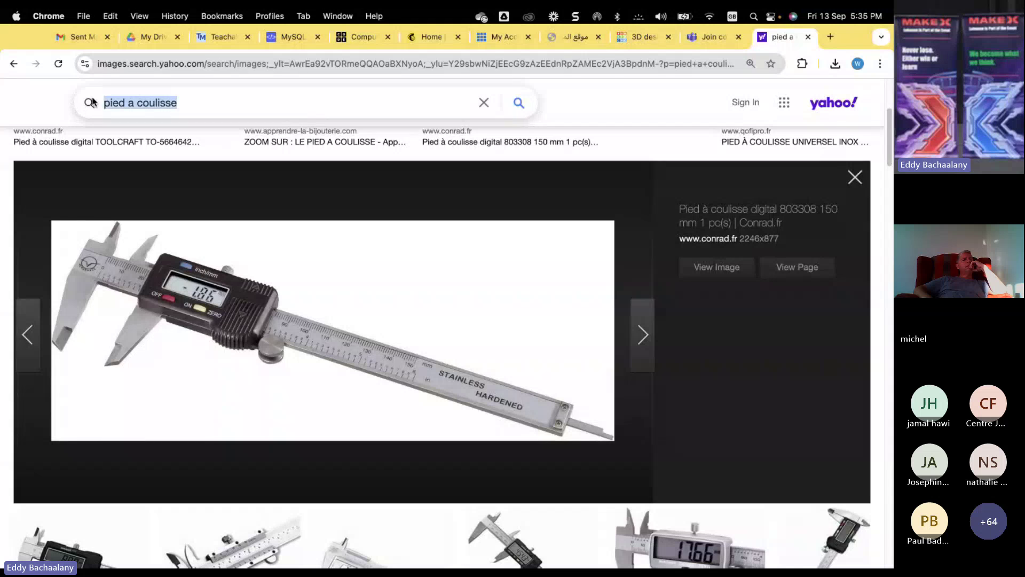
pyautogui.write('di')
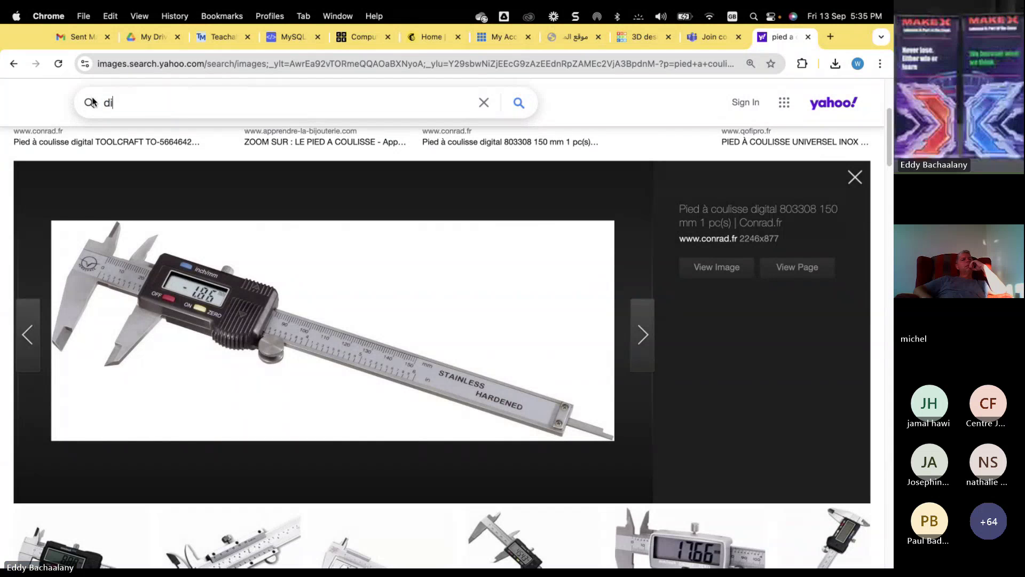
pyautogui.write('mension of')
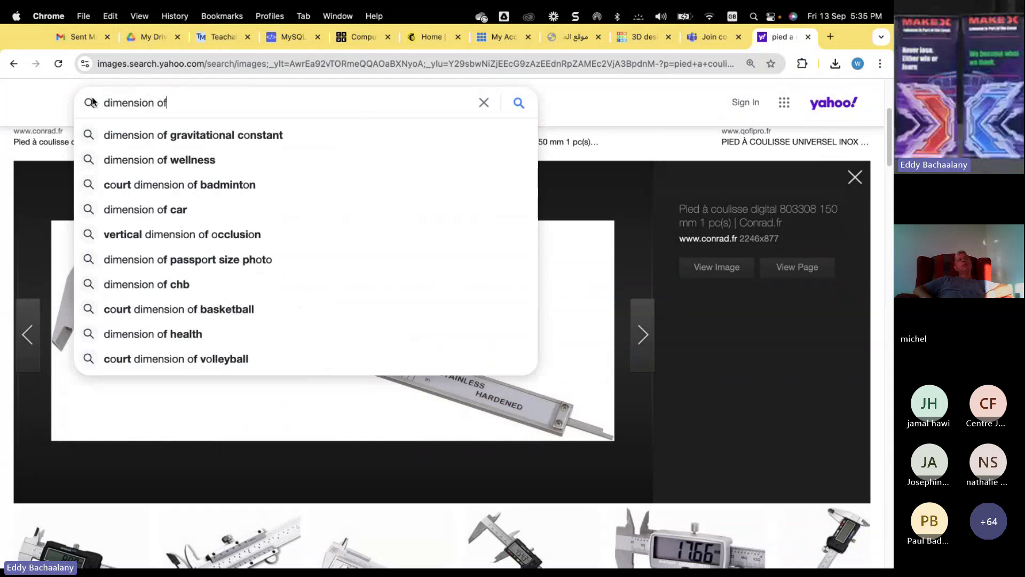
pyautogui.write(' an led')
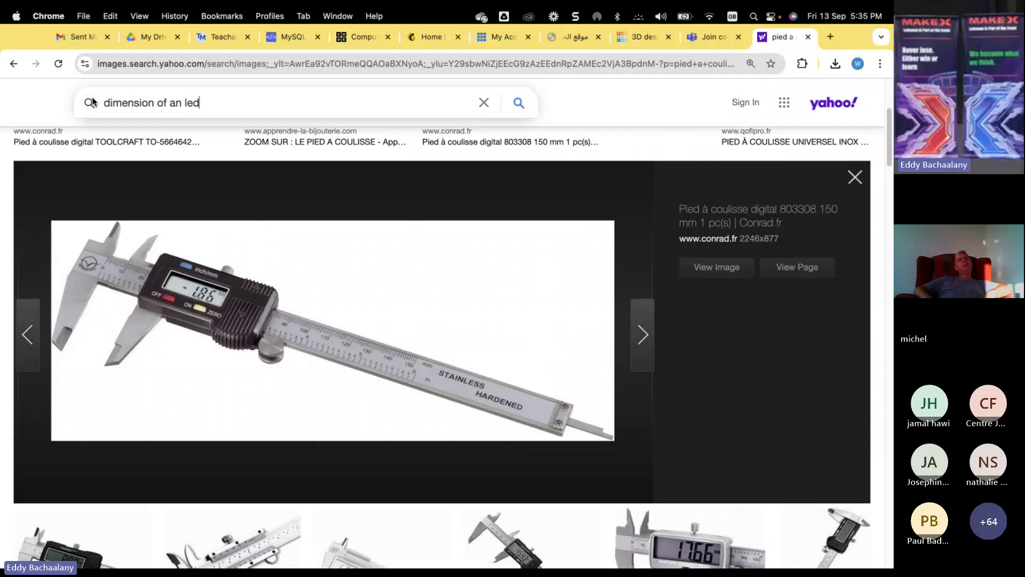
pyautogui.press('Return')
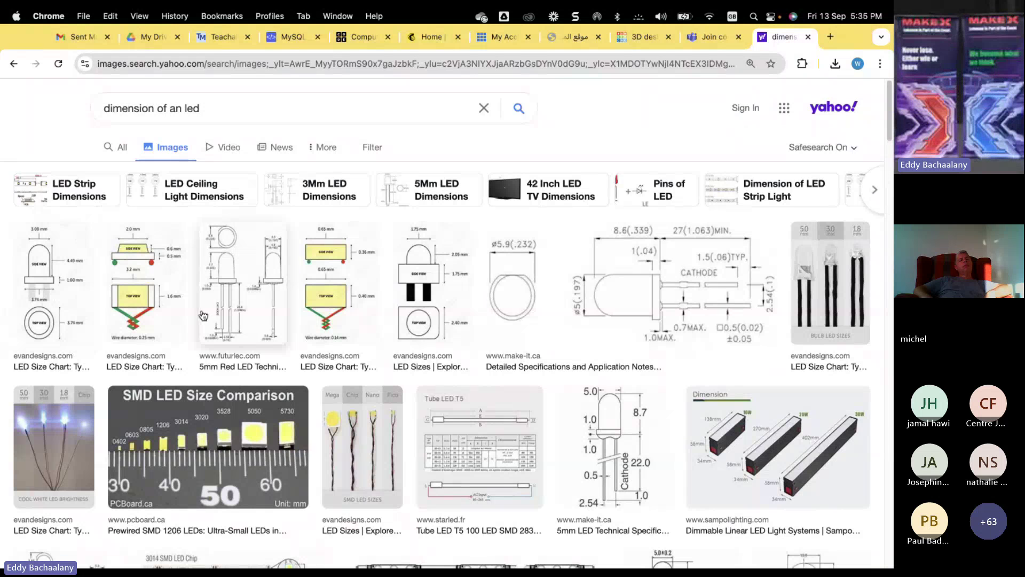
# Enlarge the futurlec.com 5mm Red LED drawing and the make-it.ca 5mm LED drawing to read their dimensions.
pyautogui.click(218, 291)
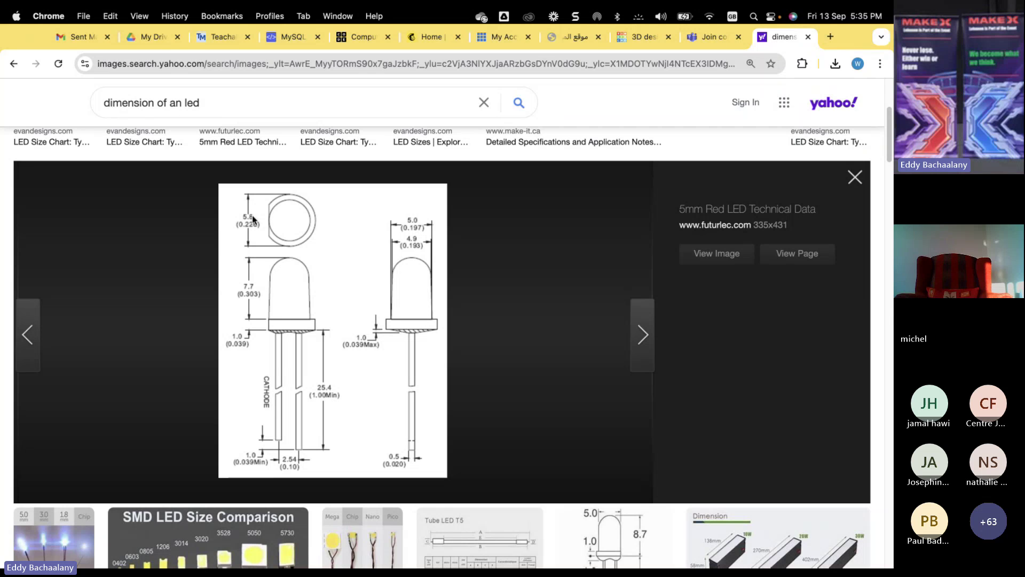
pyautogui.scroll(-3, 484, 425)
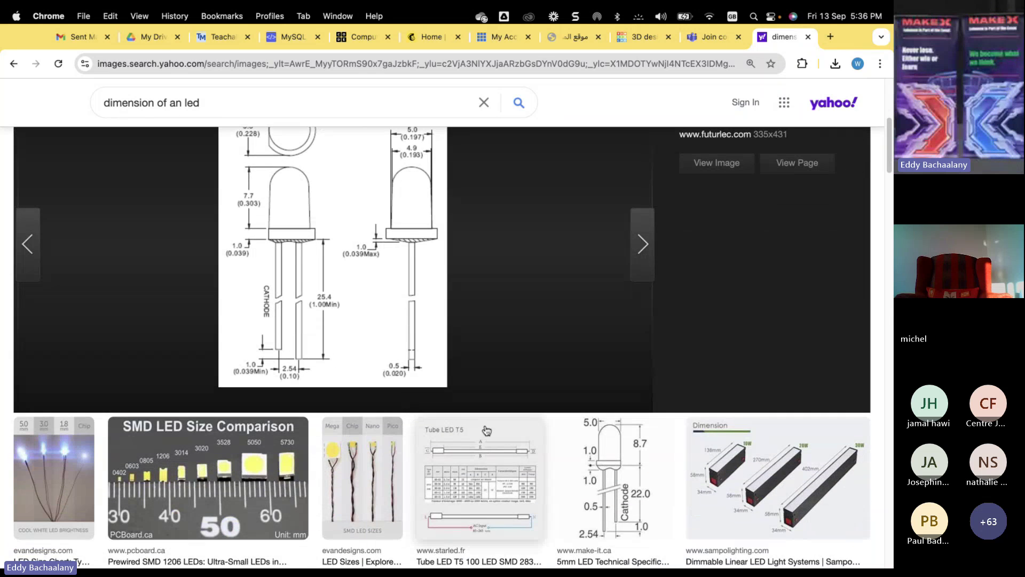
pyautogui.click(614, 478)
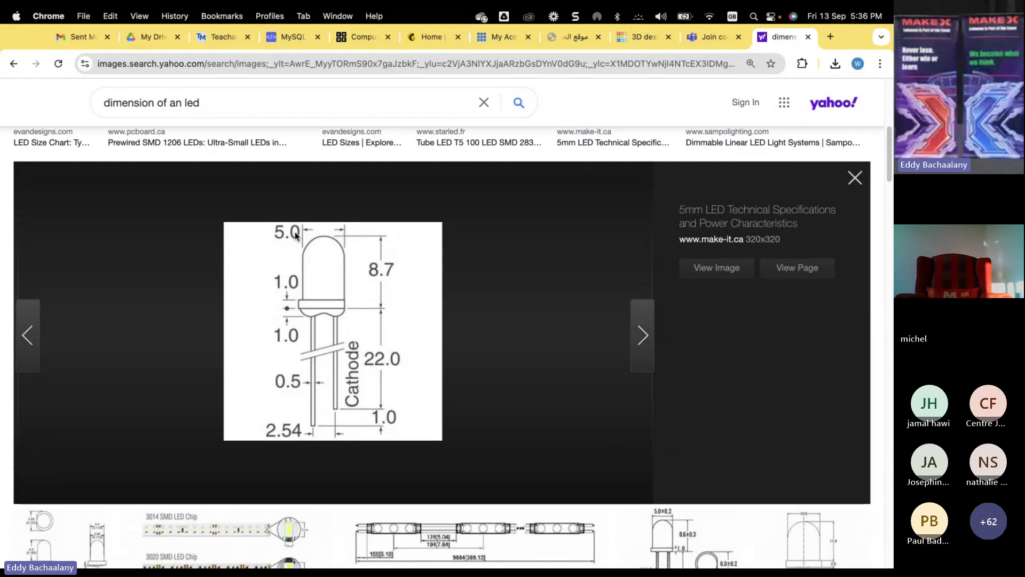
# Search images for "servo motor arduino dimension" and enlarge the riderbraces.com dimension drawing of the SG90 servo.
pyautogui.click(202, 102)
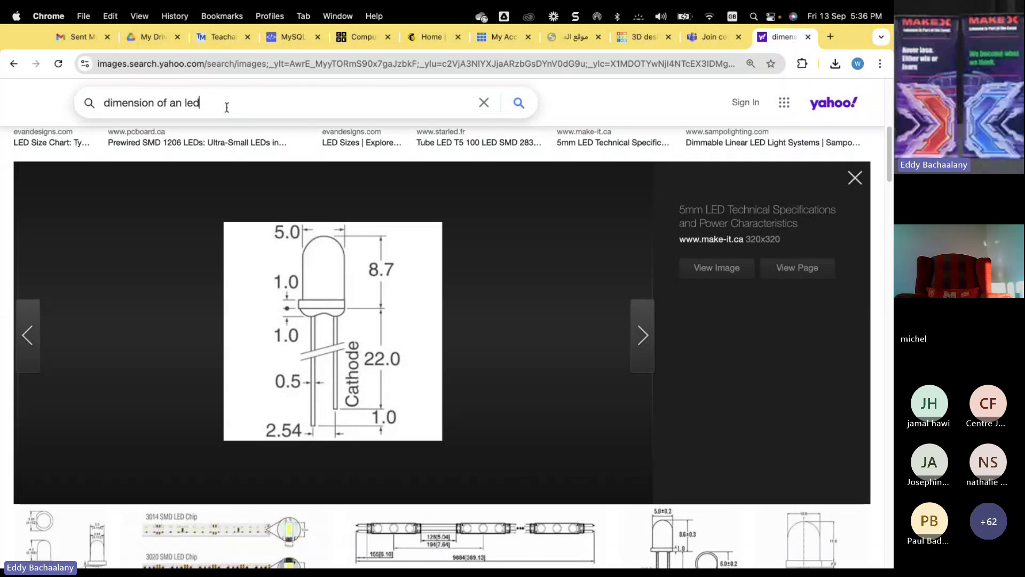
pyautogui.moveTo(206, 104); pyautogui.dragTo(77, 104)
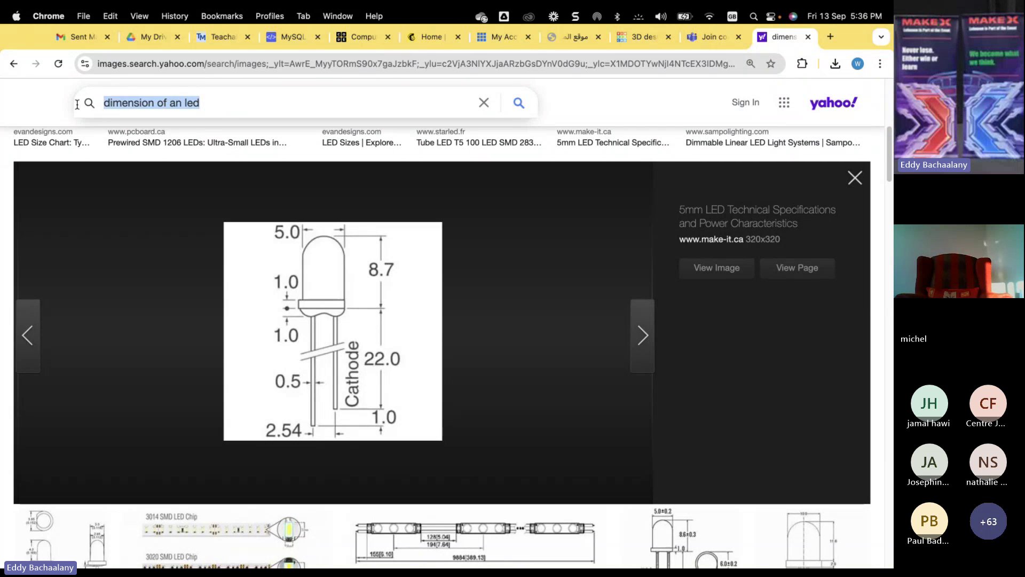
pyautogui.write('s')
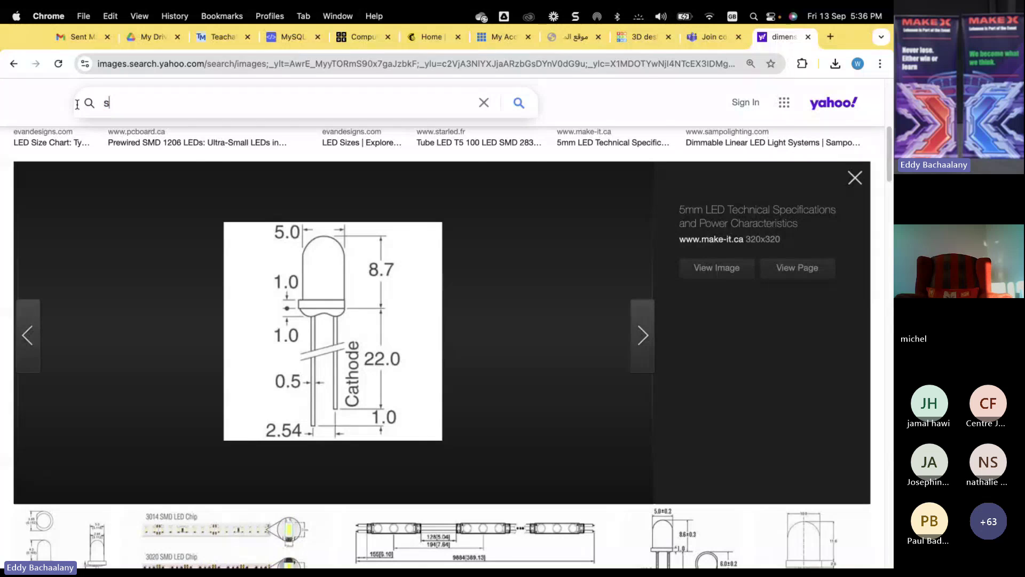
pyautogui.write('ervo motor ')
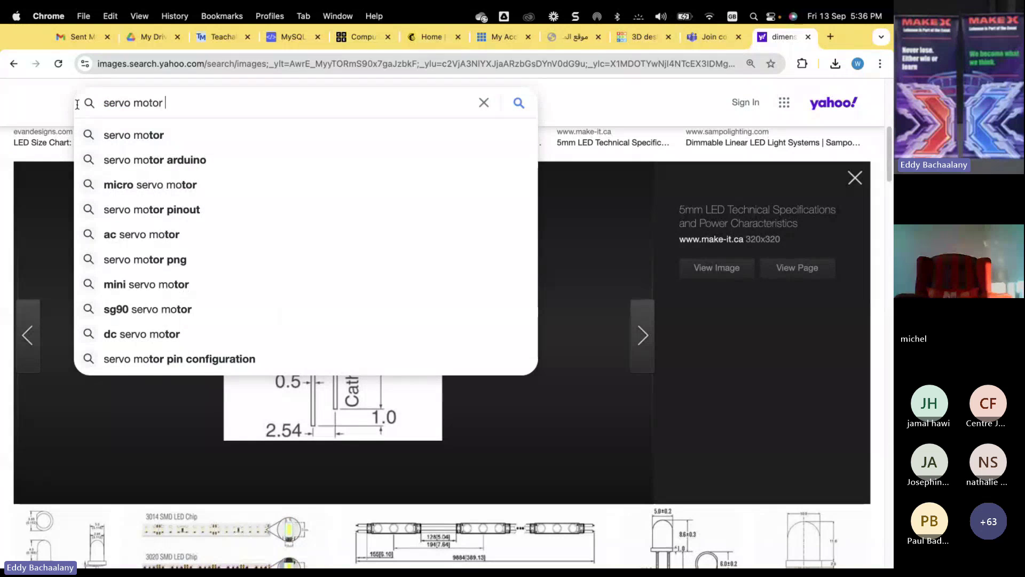
pyautogui.write('arduino dimension')
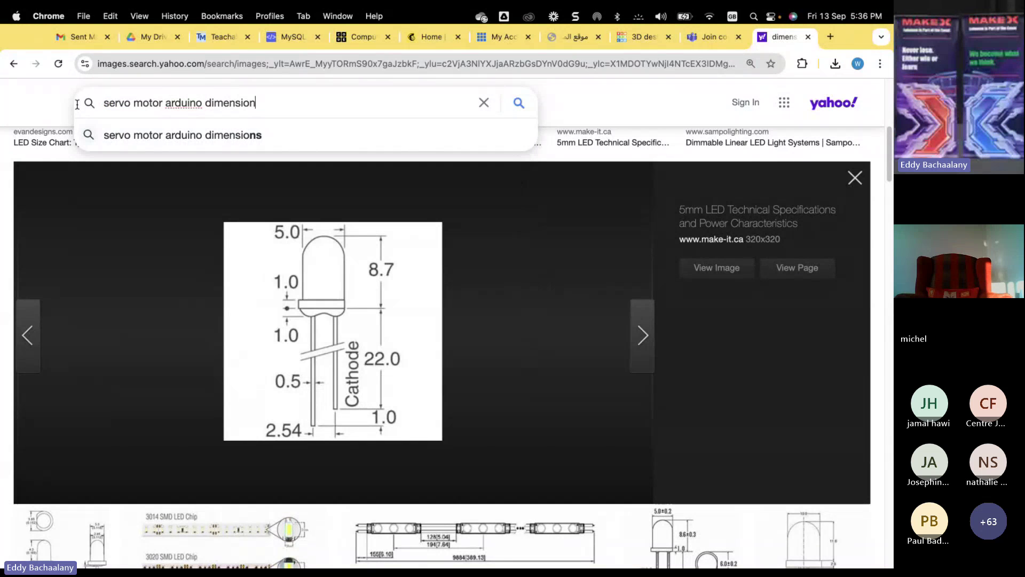
pyautogui.press('Return')
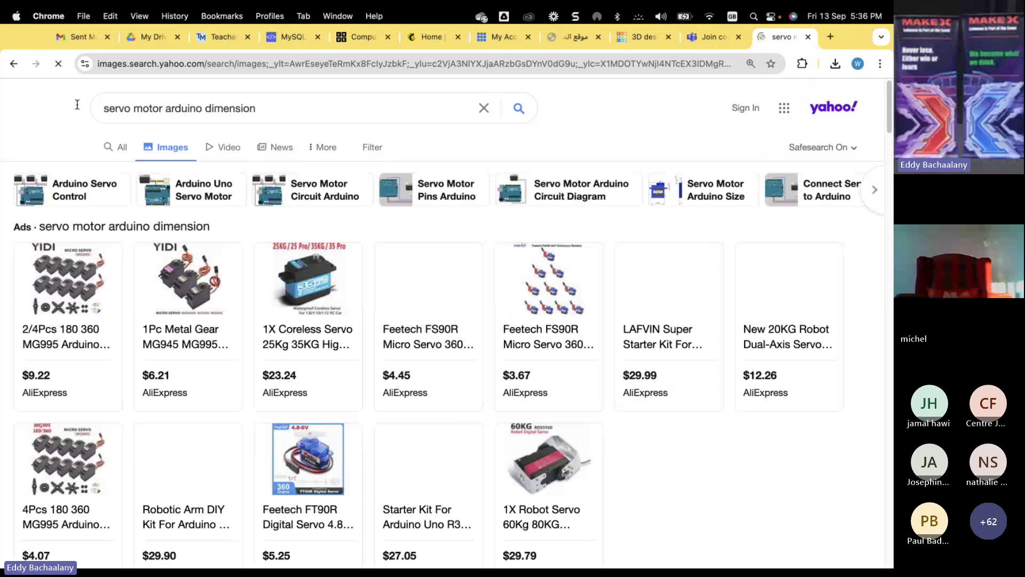
pyautogui.scroll(-7, 121, 363)
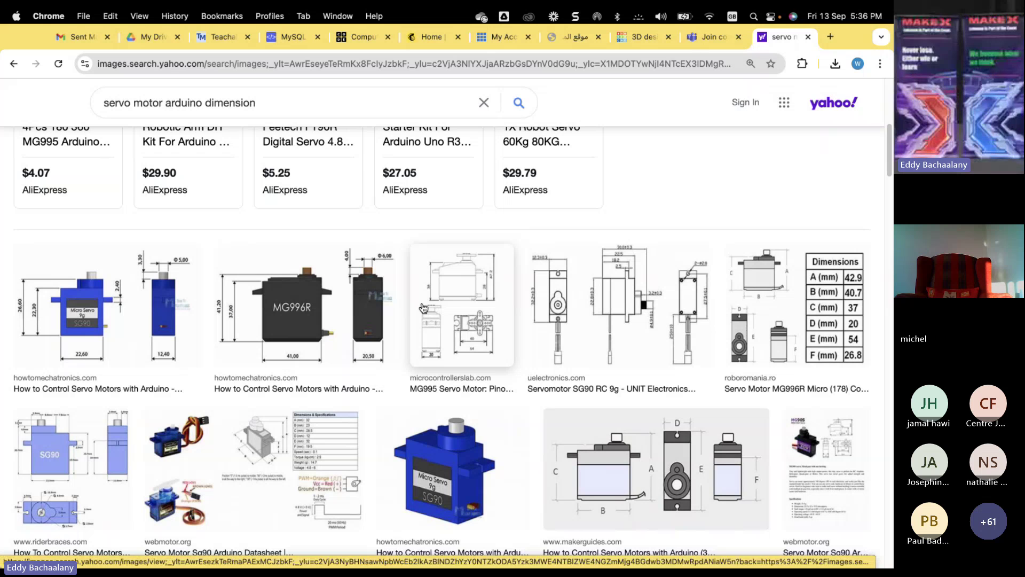
pyautogui.click(52, 459)
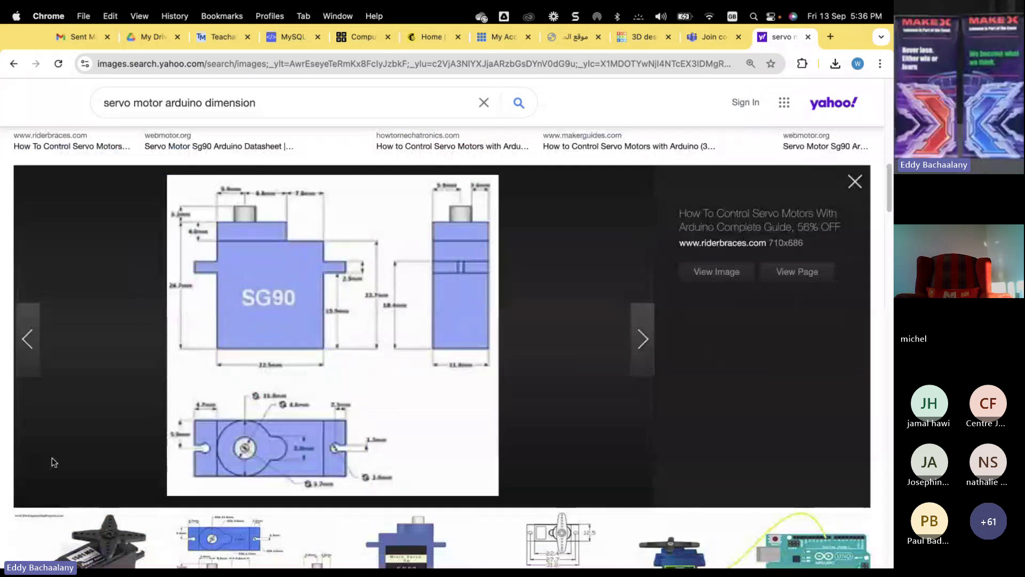
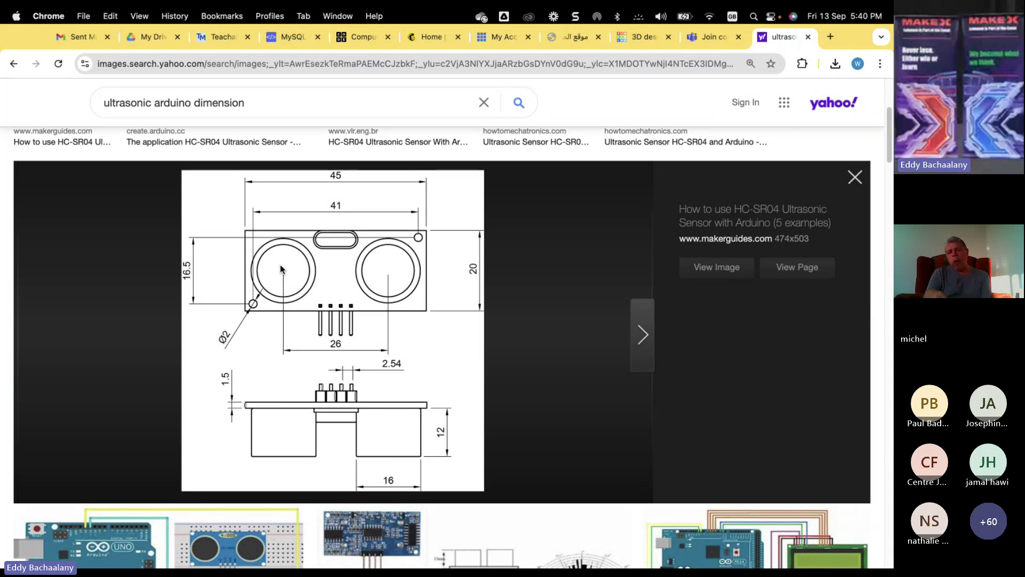
# Switch back to Tinkercad, return to the designs dashboard and open the "Servo motor structure for mBot2" design for editing.
pyautogui.click(639, 37)
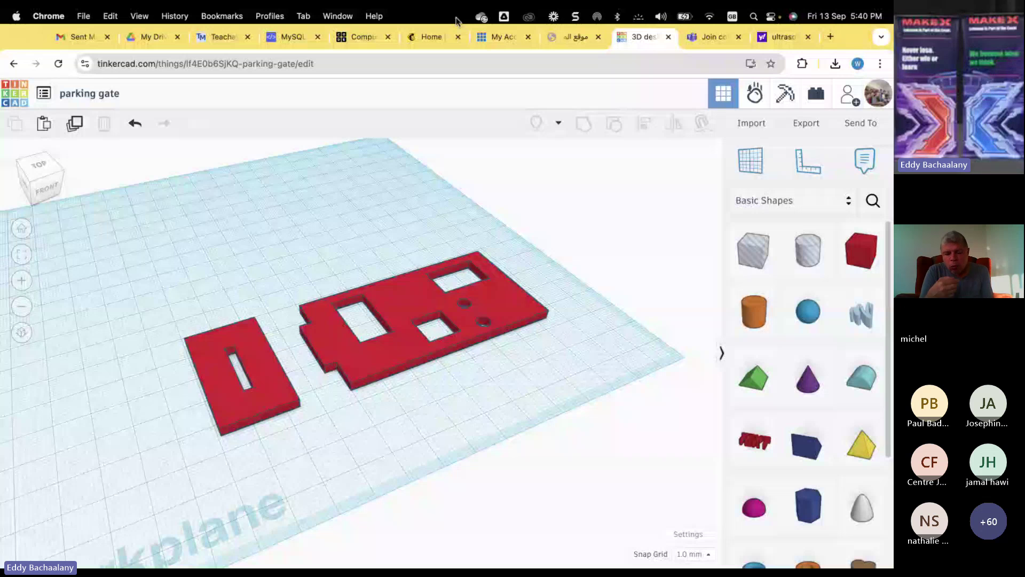
pyautogui.click(10, 102)
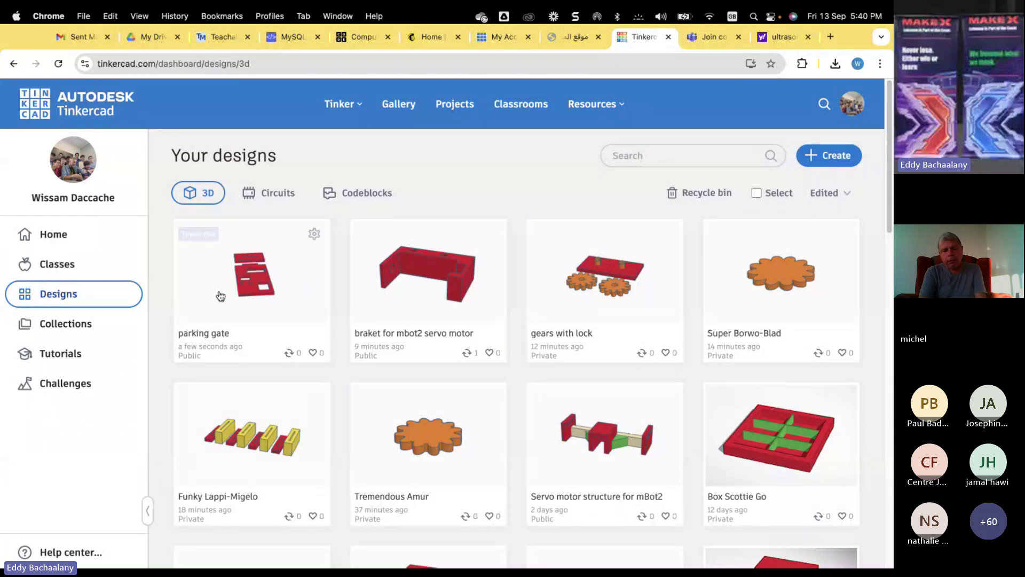
pyautogui.click(551, 439)
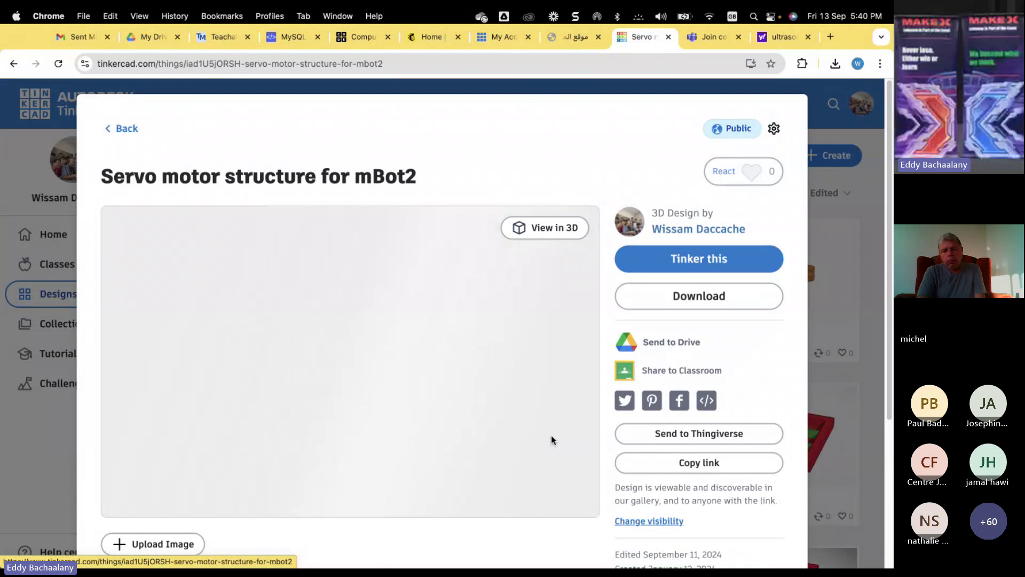
pyautogui.click(699, 259)
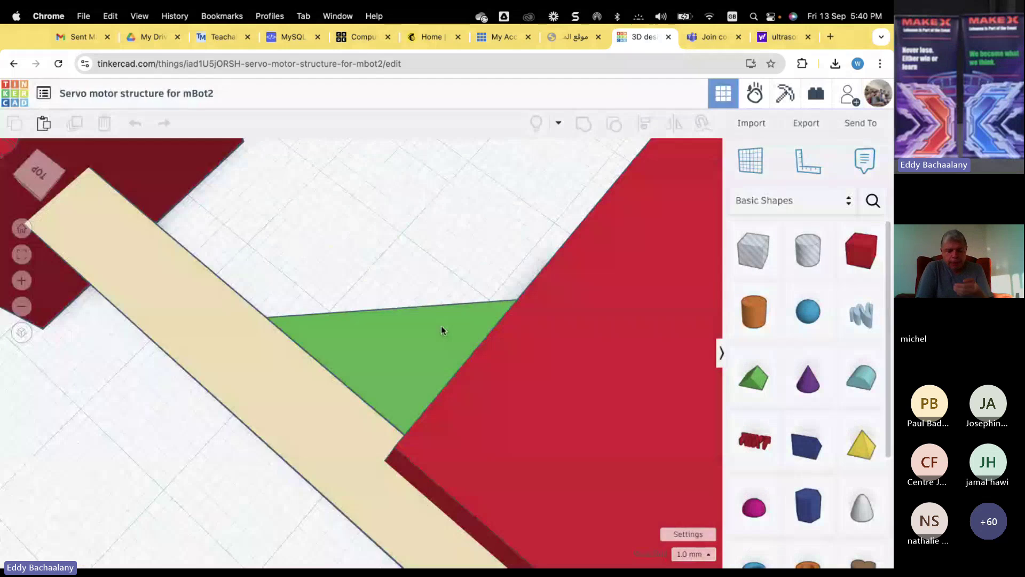
# Examine the structure's central red housing, green supports, beam and perforated end plates from above, the front and the side.
pyautogui.scroll(2, 412, 369)
pyautogui.scroll(-2, 409, 384)
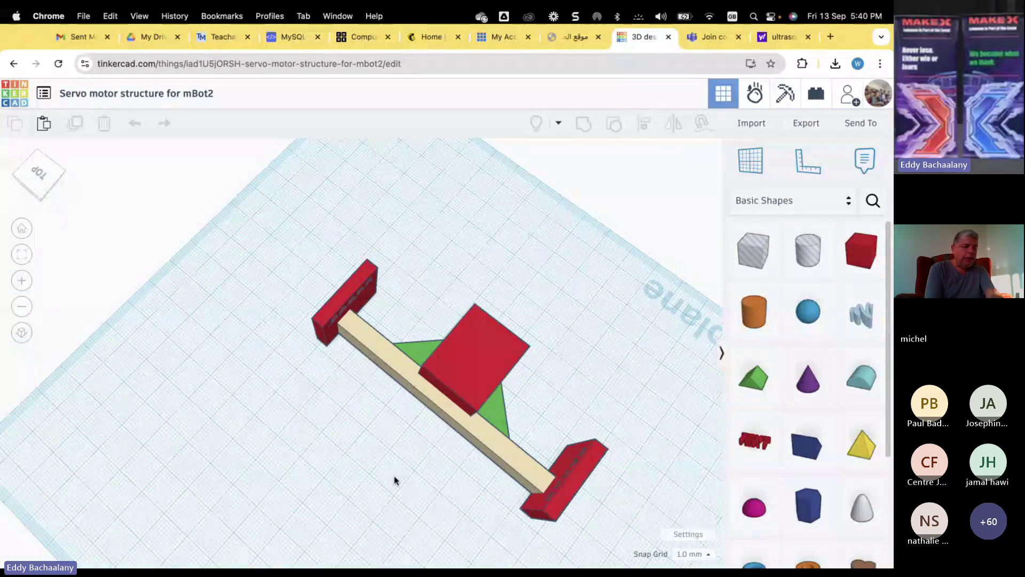
pyautogui.moveTo(394, 480); pyautogui.dragTo(328, 433, button='right')
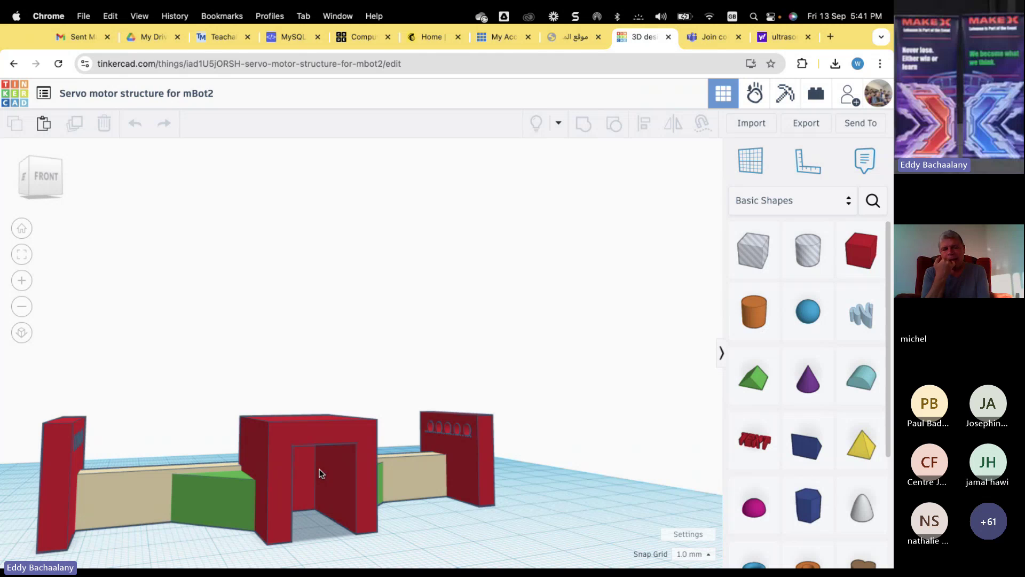
pyautogui.moveTo(164, 543); pyautogui.dragTo(259, 513, button='right')
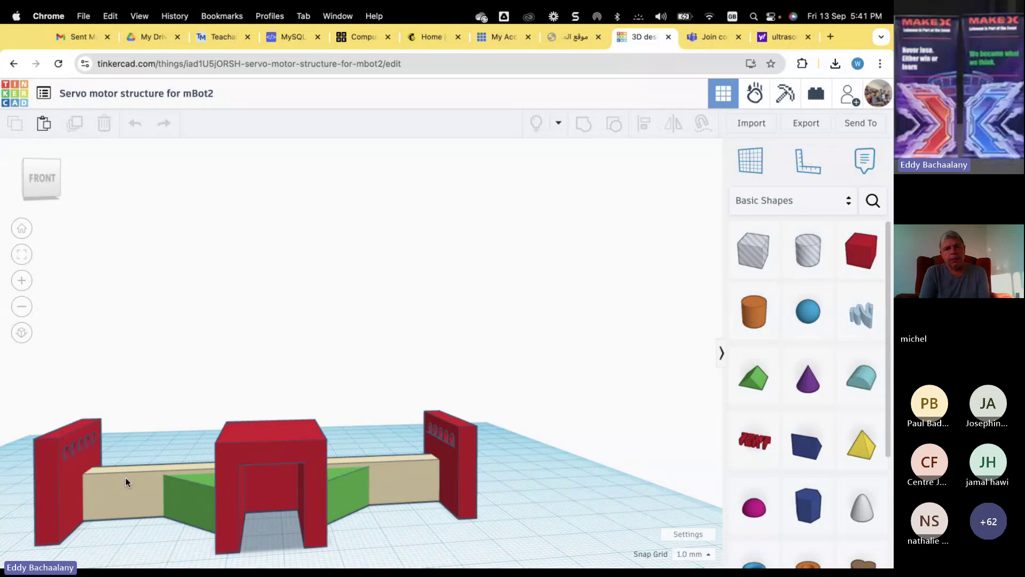
pyautogui.moveTo(132, 483); pyautogui.dragTo(404, 487, button='right')
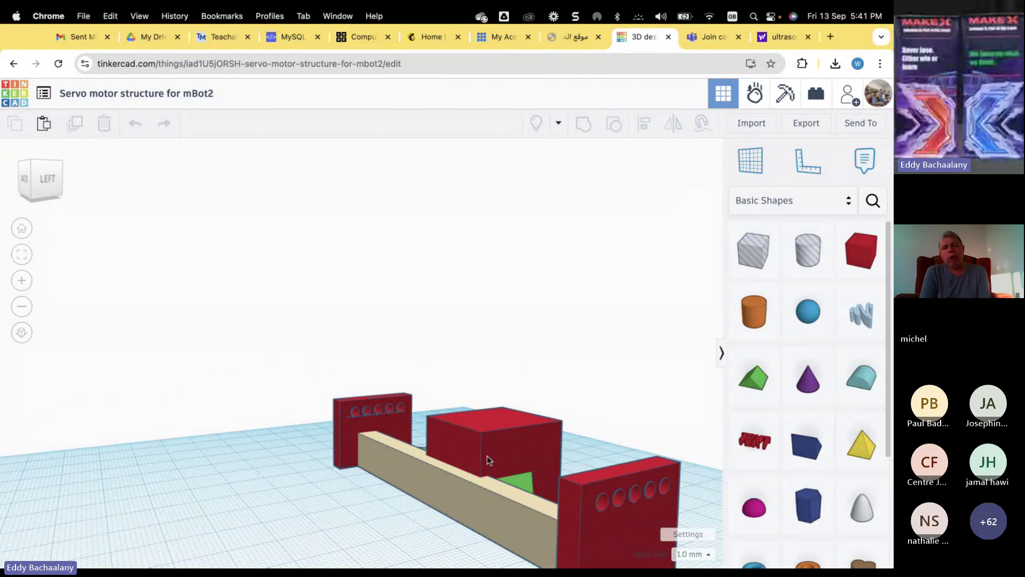
# Return to the designs dashboard and open the "mbot2 hand" design for editing.
pyautogui.moveTo(487, 456); pyautogui.dragTo(272, 487, button='right')
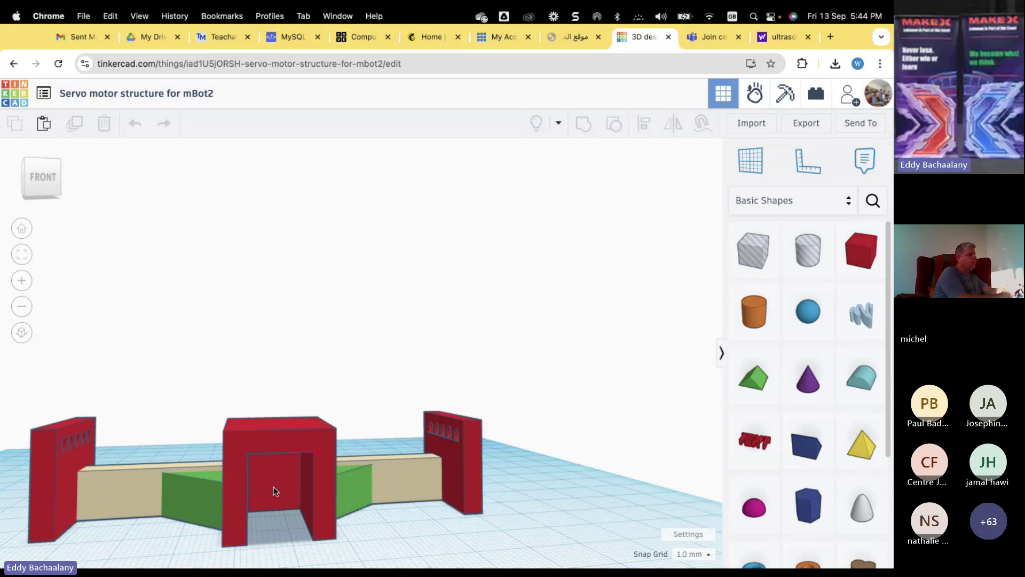
pyautogui.click(12, 96)
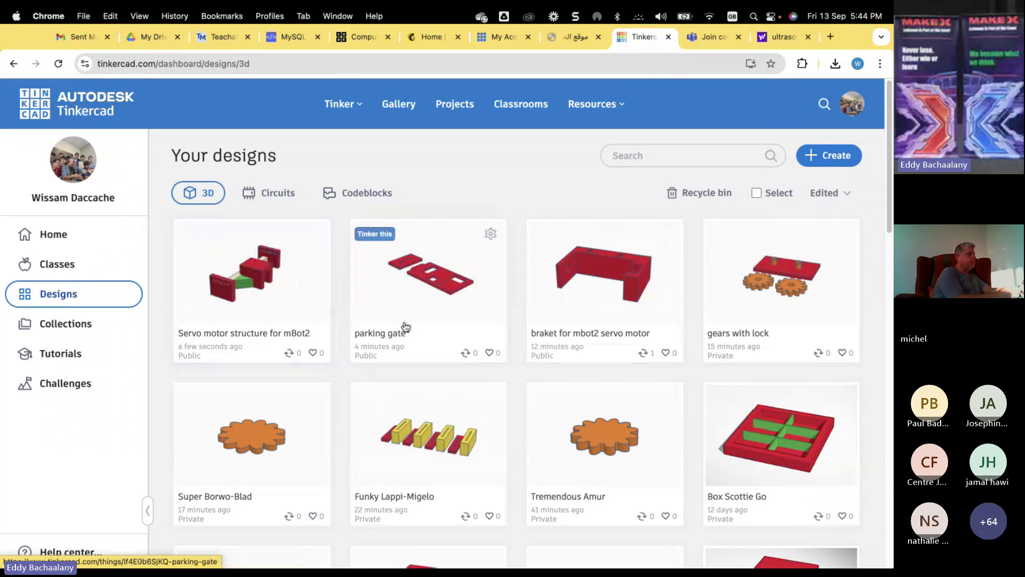
pyautogui.scroll(-3, 337, 354)
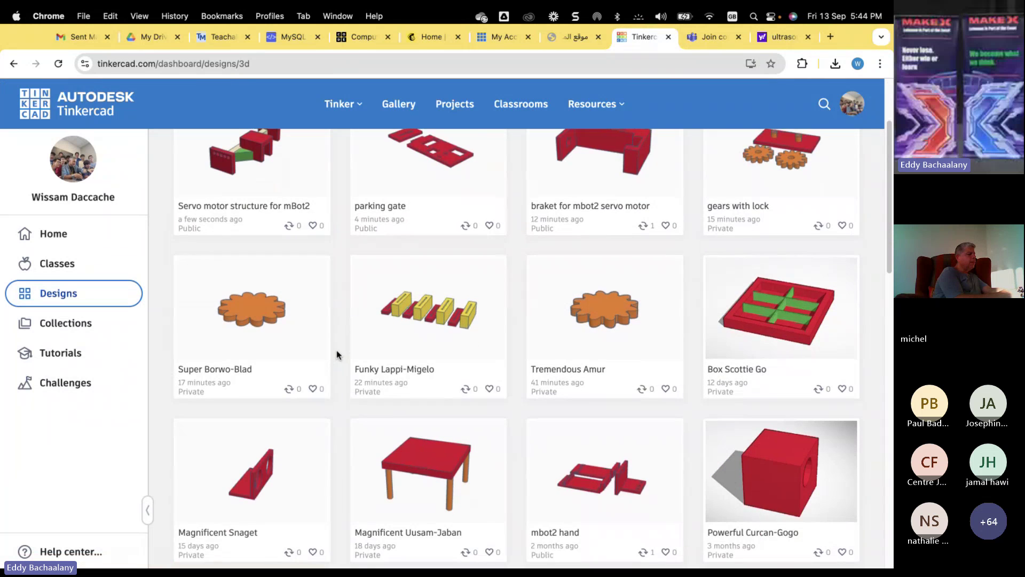
pyautogui.click(588, 434)
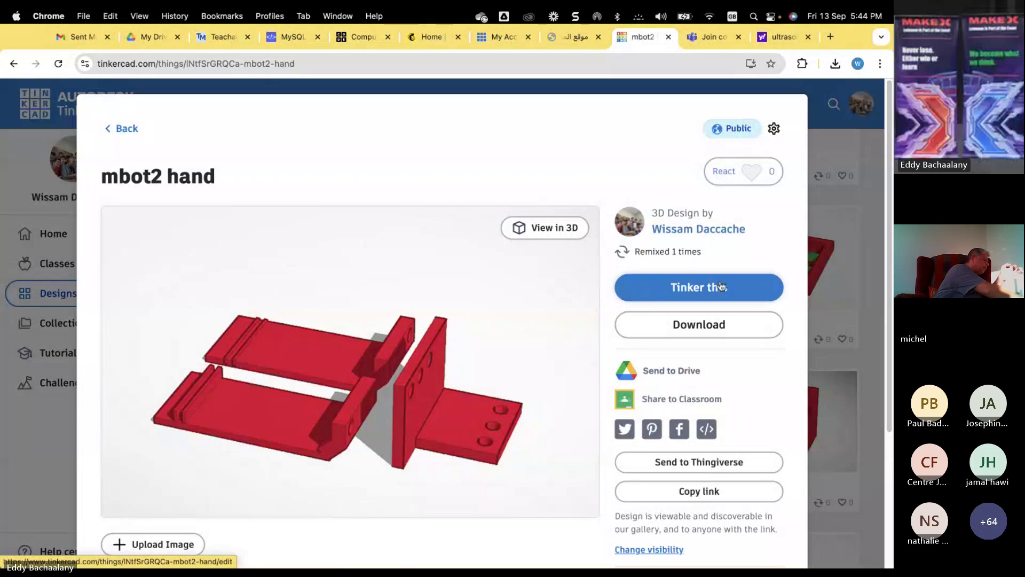
pyautogui.click(716, 289)
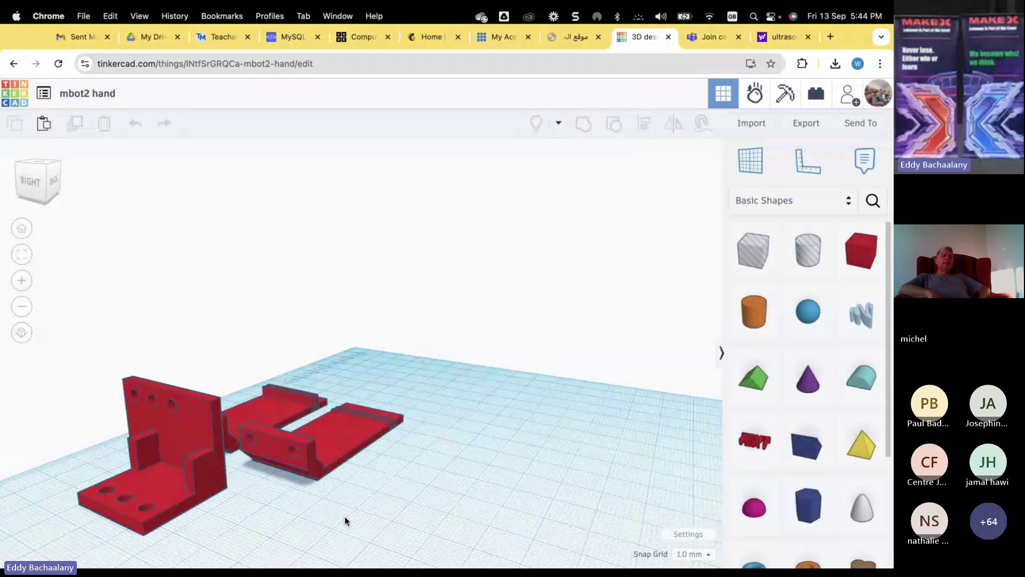
# Select all the mbot2 hand parts and move them together toward the back of the workplane.
pyautogui.moveTo(345, 516); pyautogui.dragTo(293, 436, button='right')
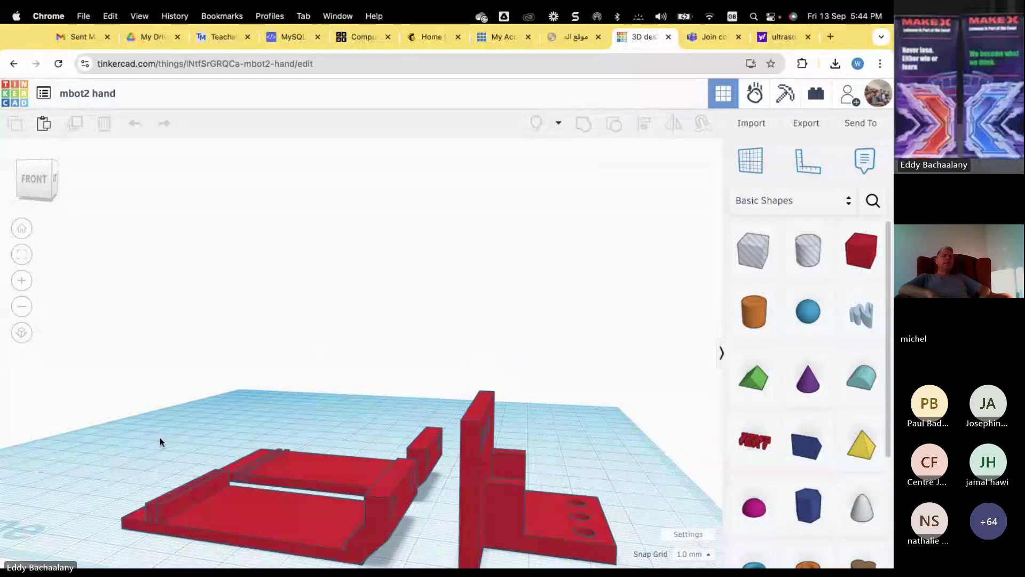
pyautogui.scroll(2, 160, 436)
pyautogui.scroll(-2, 159, 437)
pyautogui.moveTo(119, 469); pyautogui.dragTo(102, 486, button='right')
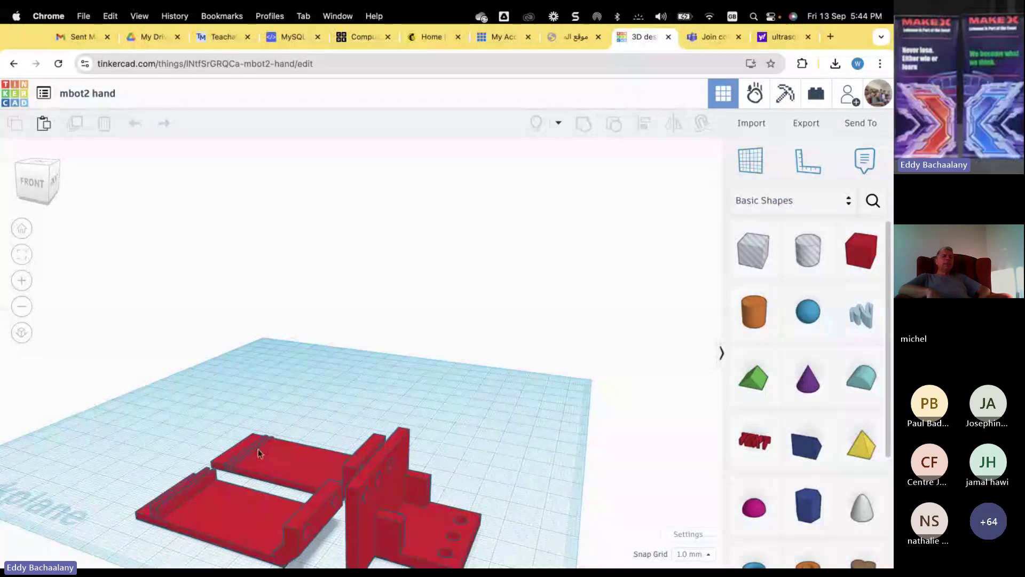
pyautogui.moveTo(146, 404); pyautogui.dragTo(492, 566)
pyautogui.moveTo(243, 505); pyautogui.dragTo(261, 427)
pyautogui.click(442, 525)
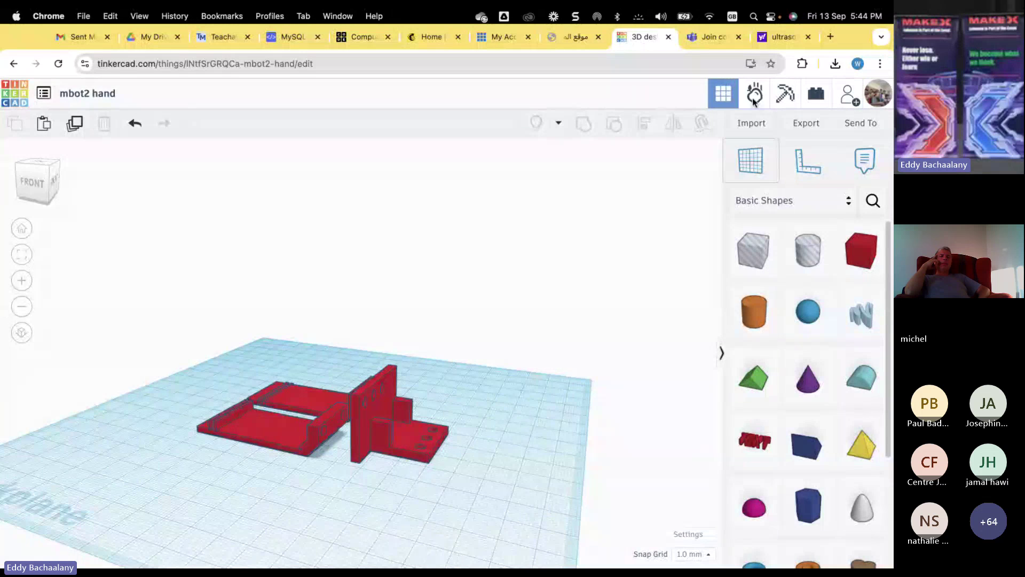
# Switch to the Yahoo search page and search images for "smart world add on pack mbot2".
pyautogui.click(783, 36)
pyautogui.click(492, 65)
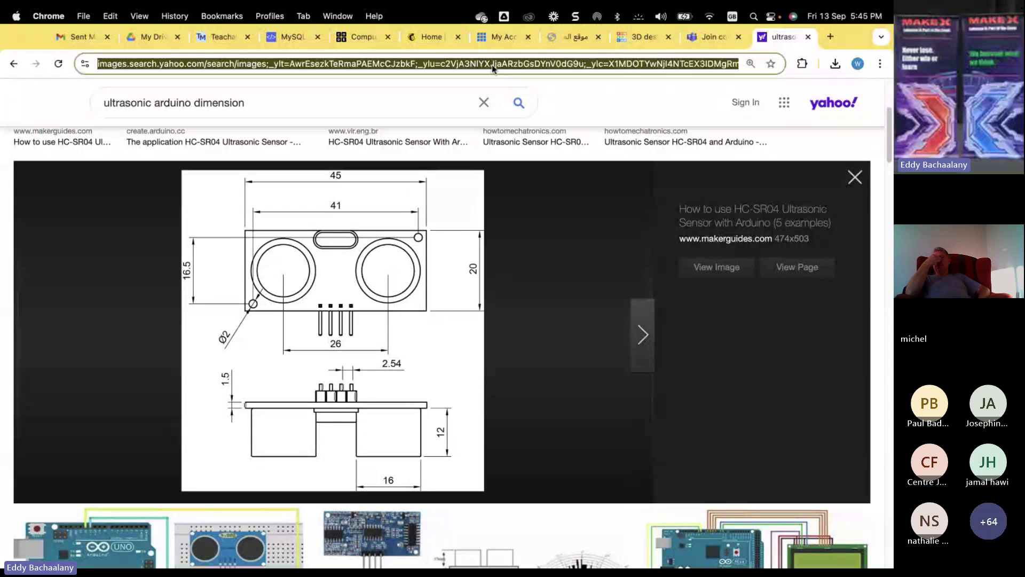
pyautogui.write('smart wo')
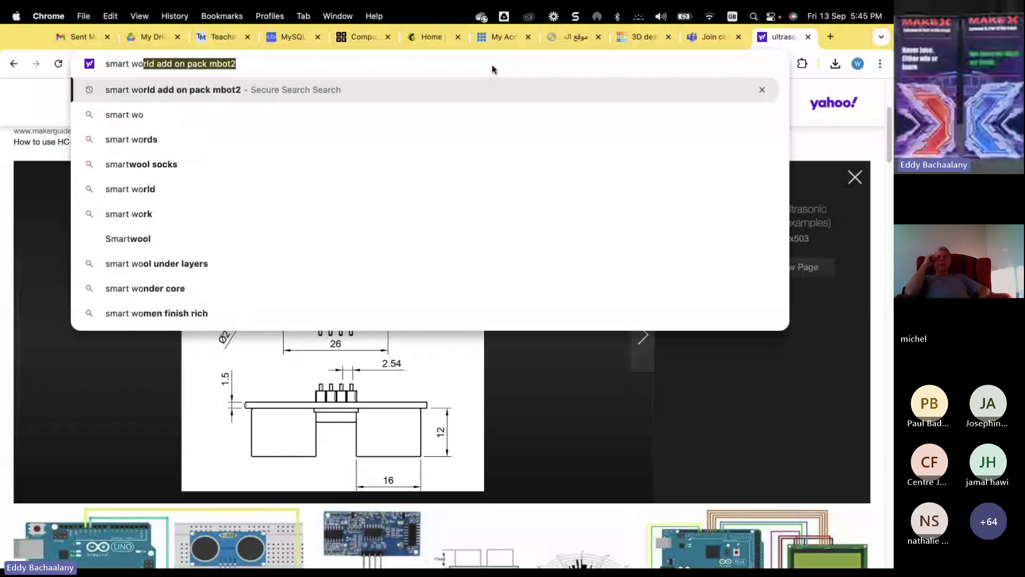
pyautogui.write('rld add on p')
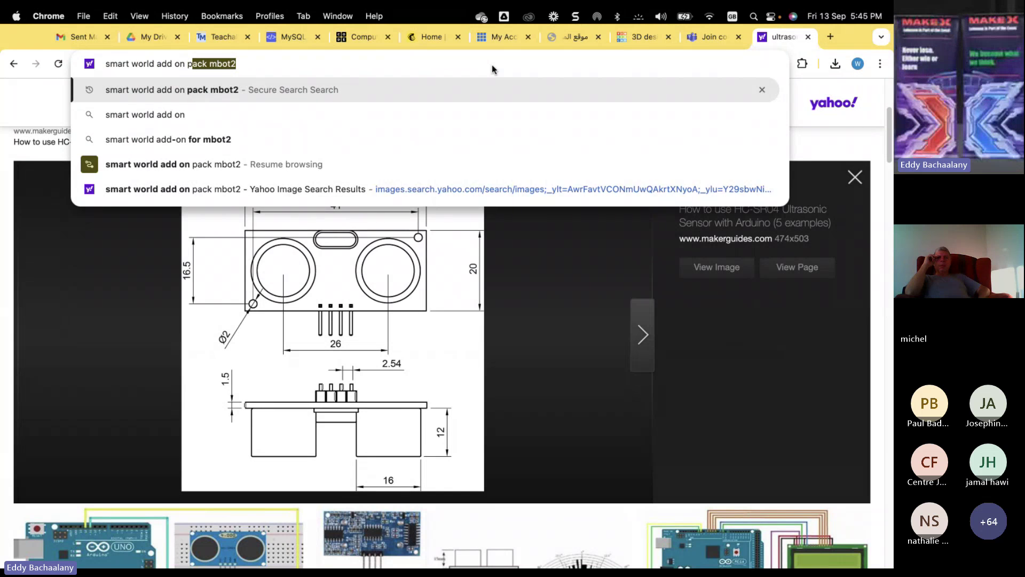
pyautogui.write('ack')
pyautogui.press('Return')
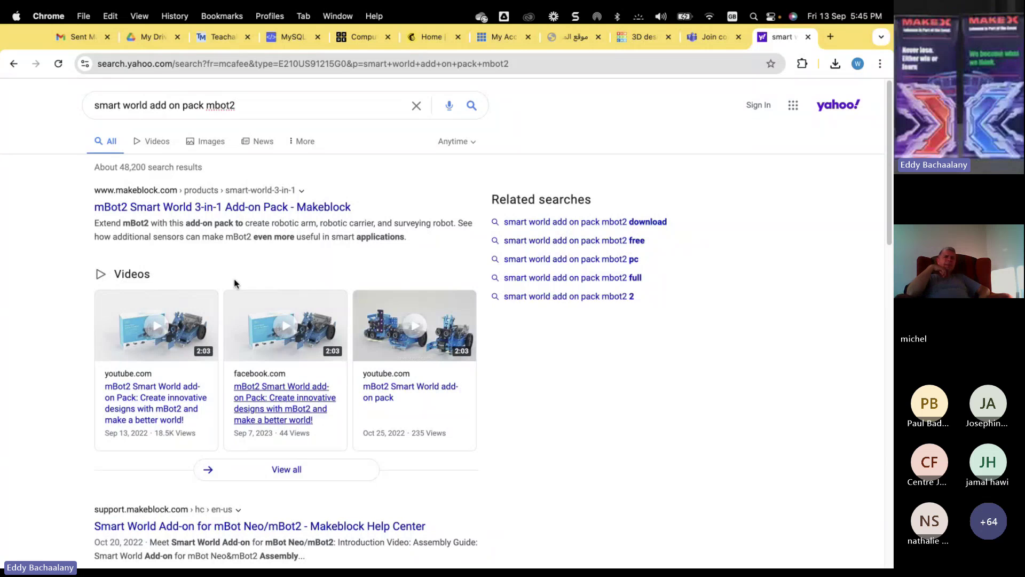
pyautogui.click(205, 141)
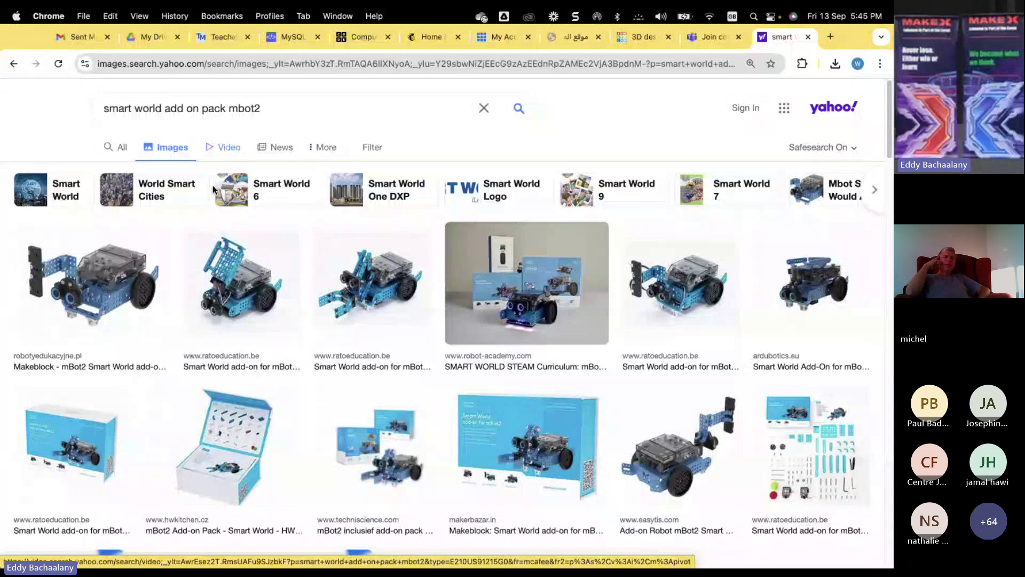
# Browse the image results and enlarge the dstewart.com picture of the MakeBlock mBot2 Smart World Add-on Pack.
pyautogui.scroll(-2, 216, 470)
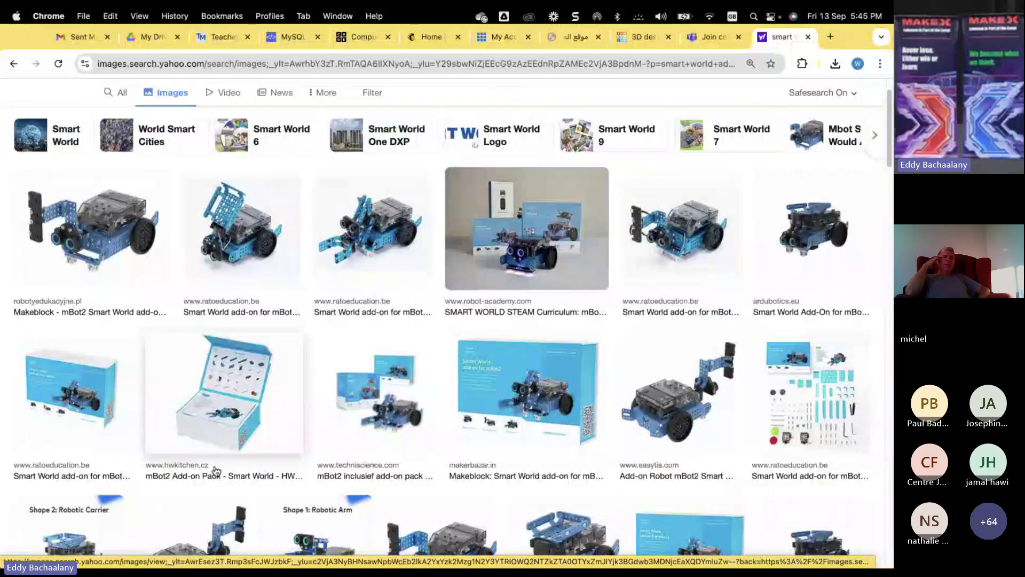
pyautogui.scroll(-10, 216, 471)
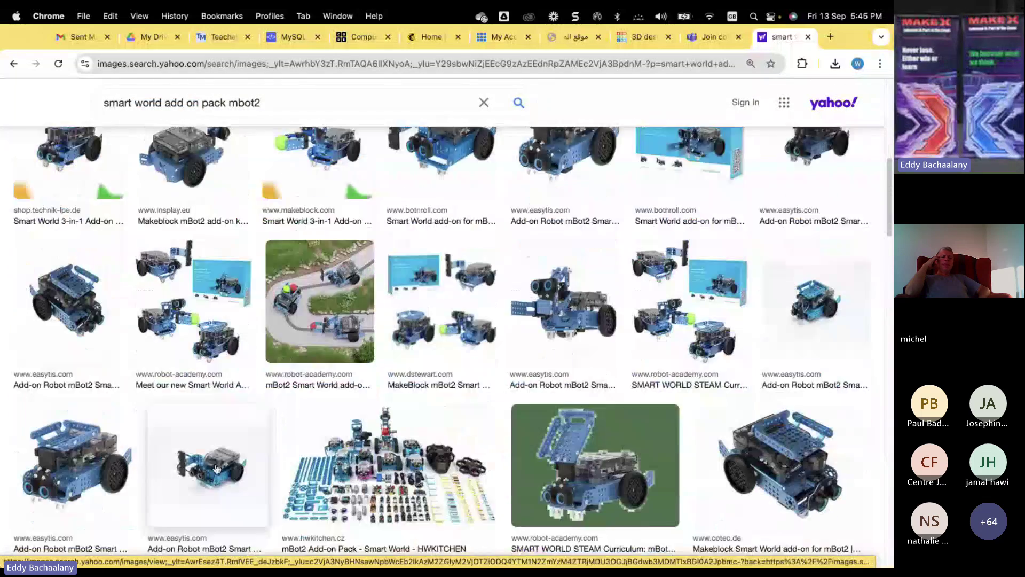
pyautogui.scroll(-5, 215, 469)
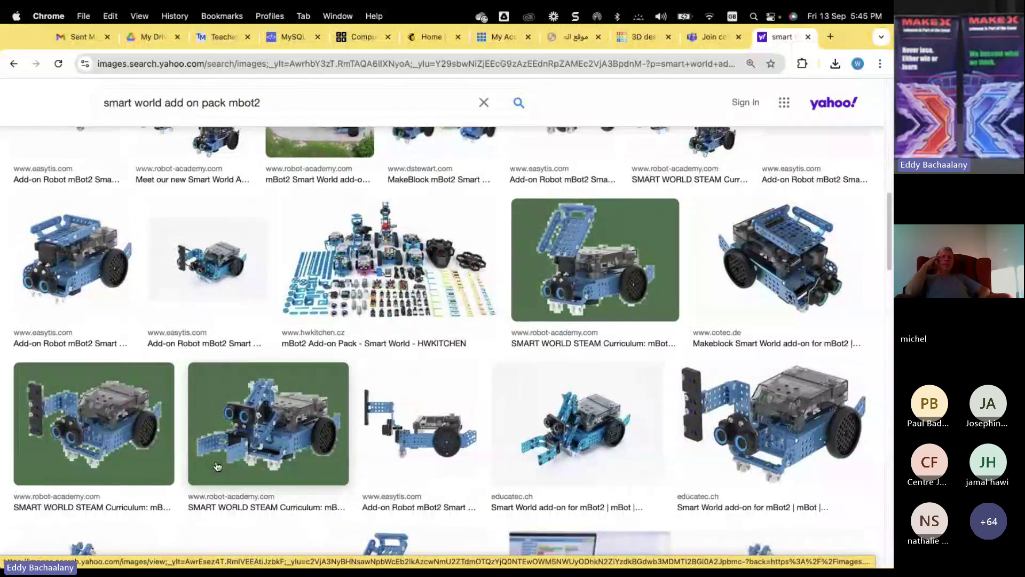
pyautogui.scroll(6, 217, 467)
pyautogui.click(435, 356)
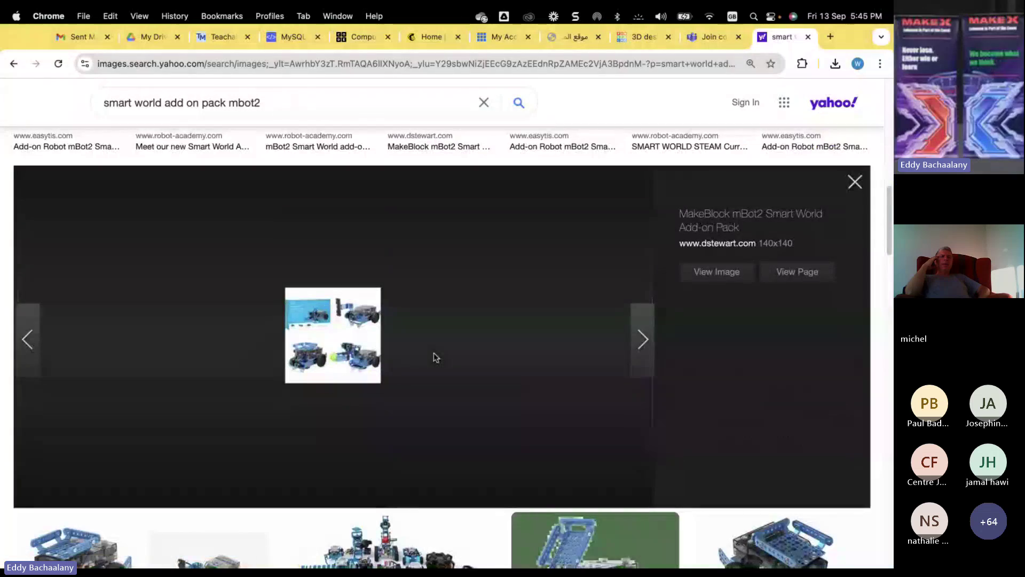
pyautogui.scroll(-9, 310, 343)
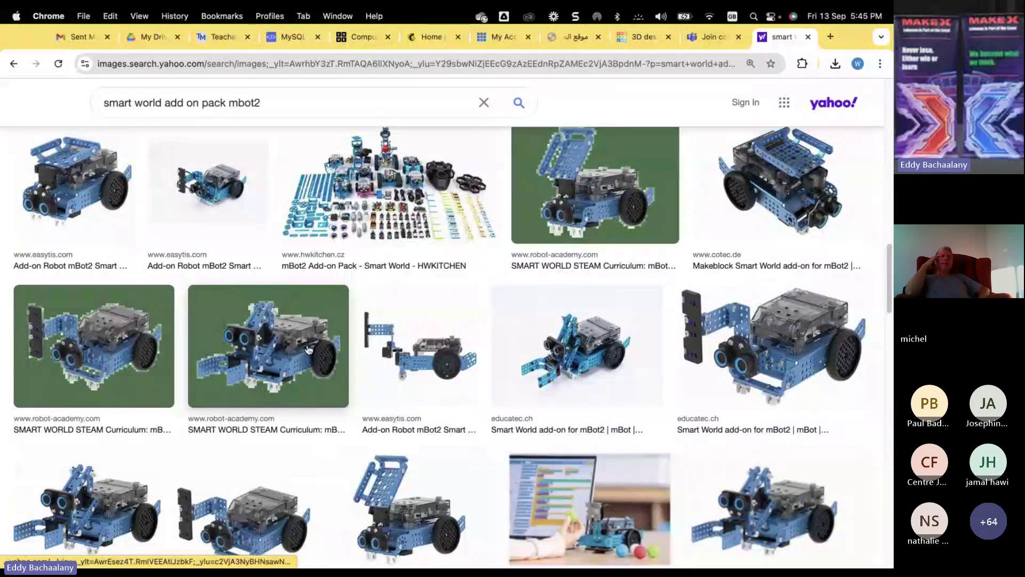
pyautogui.scroll(-3, 310, 350)
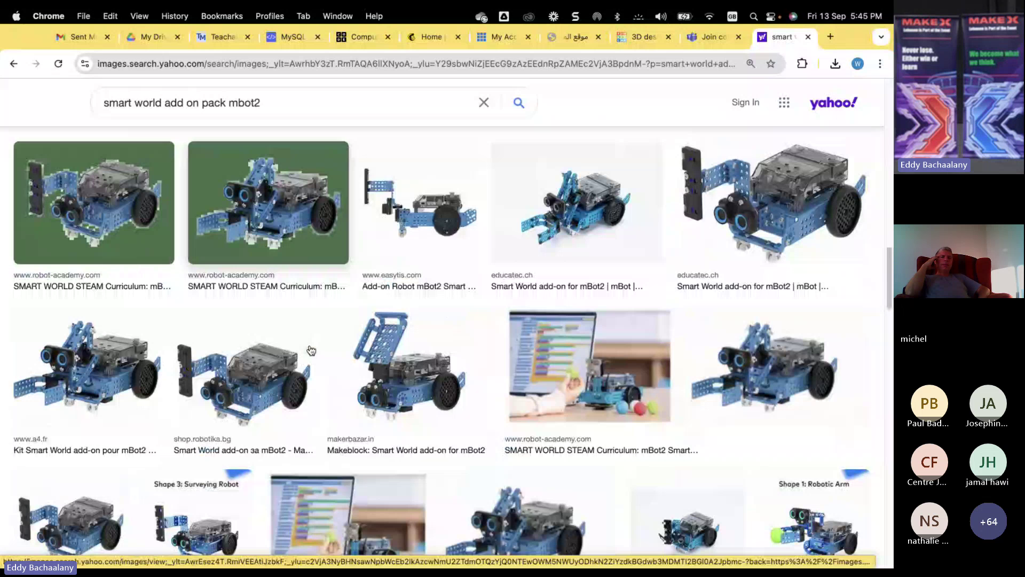
# Enlarge the makerbazar.in image of the mBot2 Smart World add-on, compare it with the neighbouring robot-academy.com image, and close the preview.
pyautogui.click(312, 351)
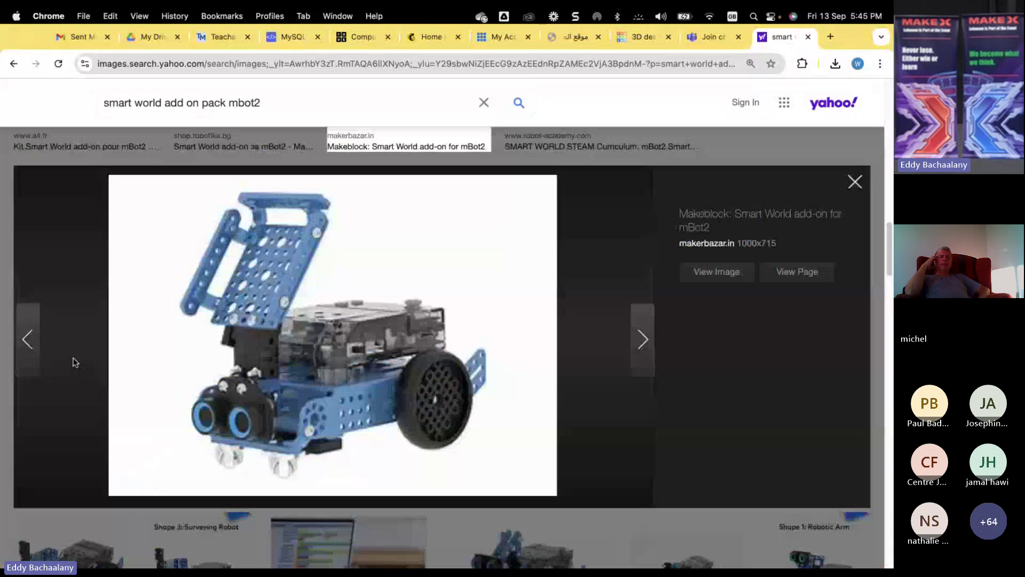
pyautogui.press('Right')
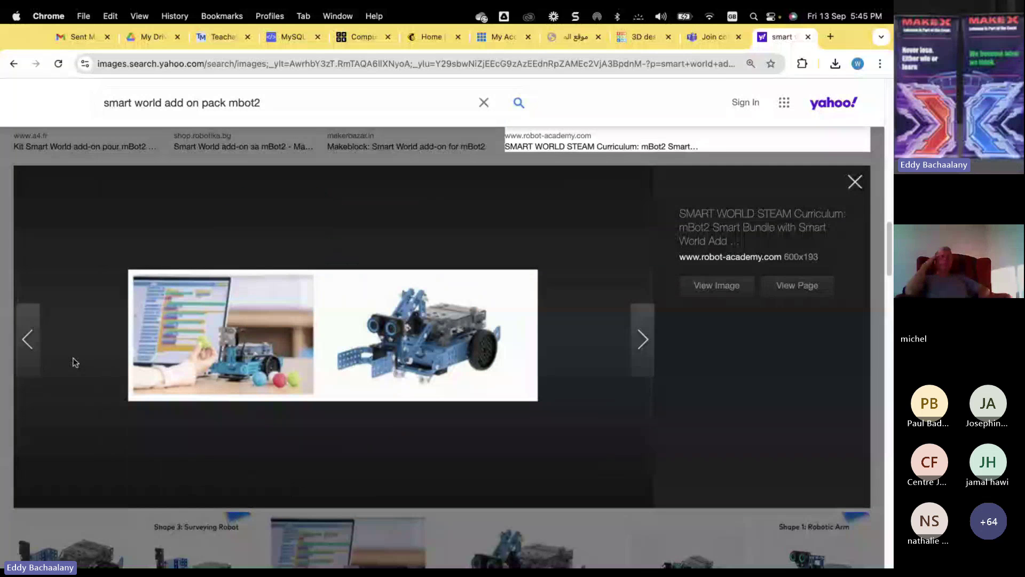
pyautogui.press('Left')
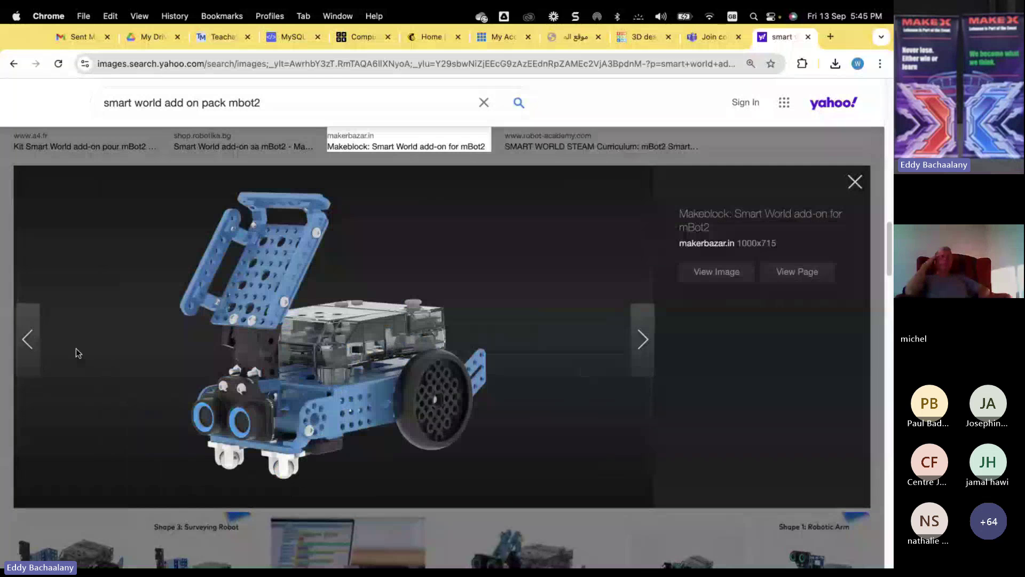
pyautogui.click(855, 183)
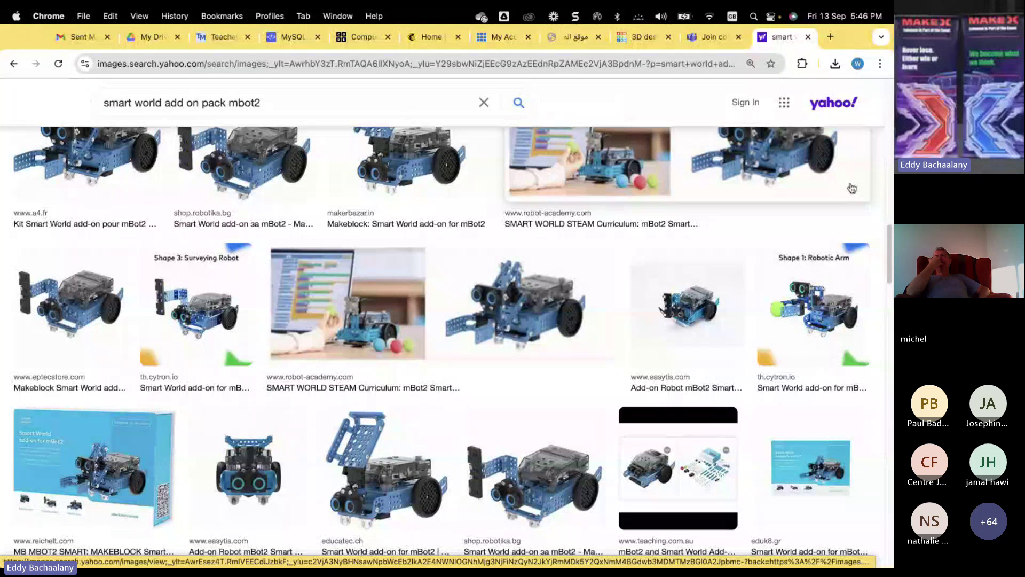
# Revisit the mbot2 hand design in Tinkercad, return to the image results and enlarge the robot-academy.com SMART WORLD STEAM Curriculum picture.
pyautogui.click(640, 36)
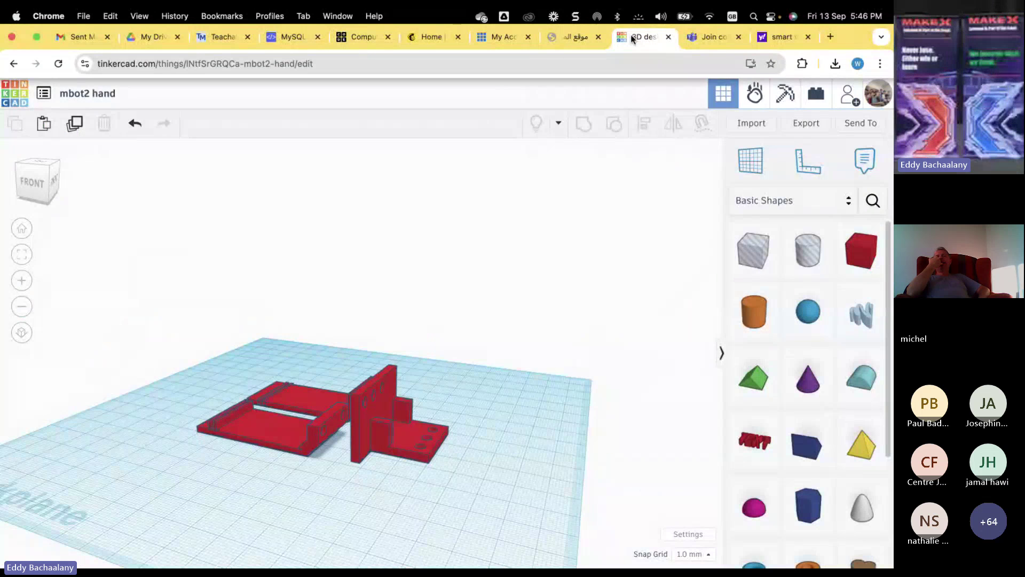
pyautogui.click(776, 38)
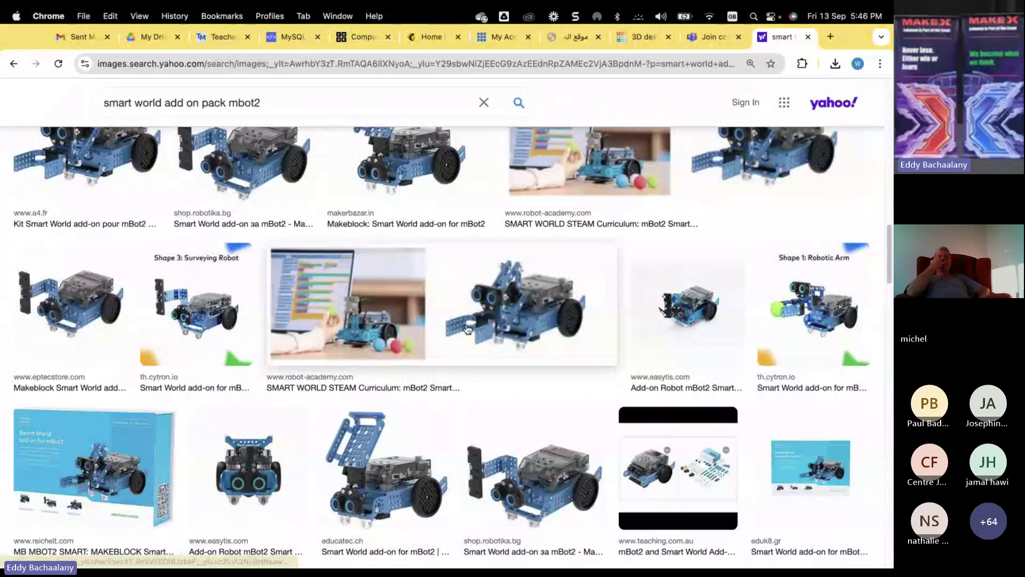
pyautogui.click(359, 339)
pyautogui.scroll(-5, 378, 351)
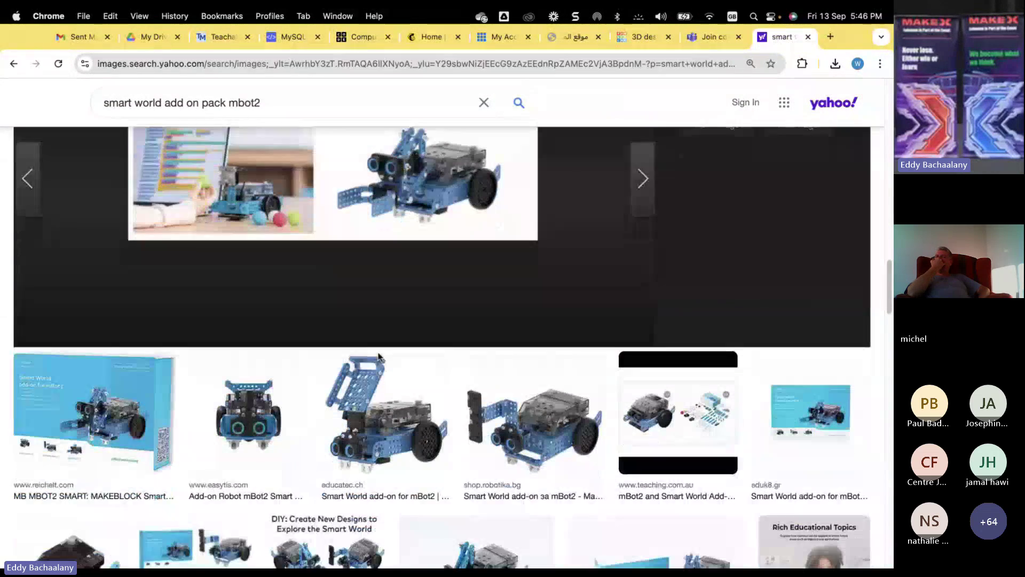